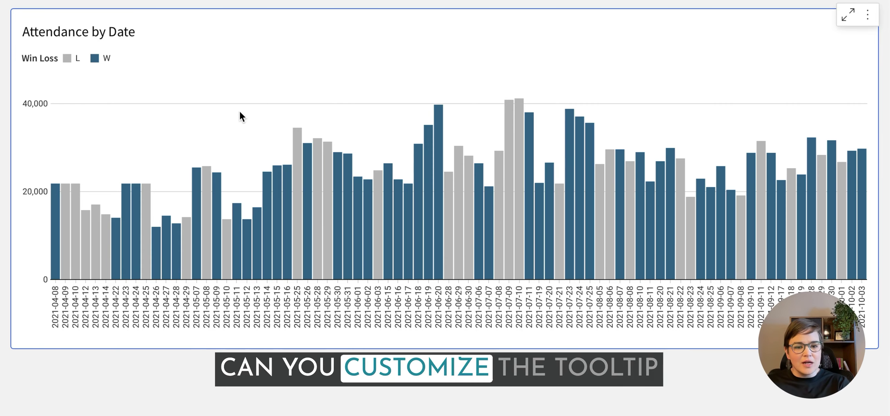
Step: View the workbook page holding the pasted Attendance by Date challenge instructions
{"action": "mouse_move", "coordinate": [320, 199]}
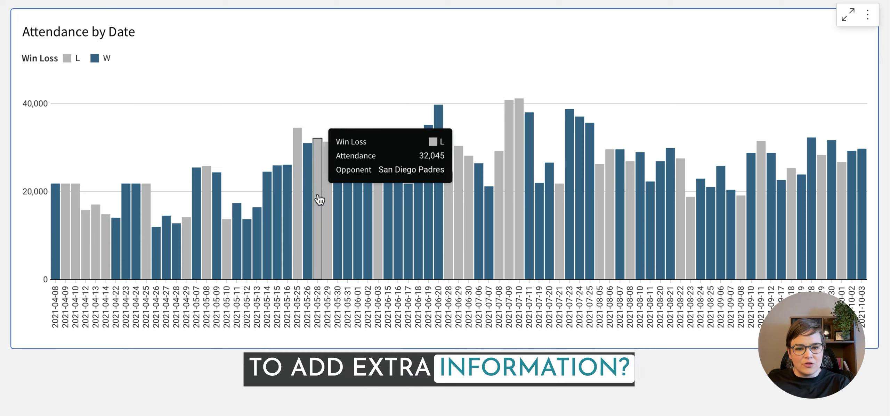
{"action": "mouse_move", "coordinate": [358, 203]}
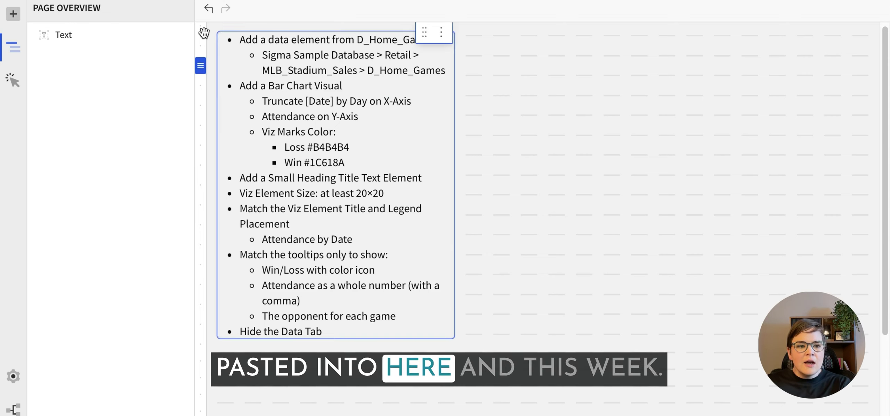
Step: Add a table sourced from the Sigma Sample Database's RETAIL > MLB_STADIUM_SALES > D_HOME_GAMES
{"action": "left_click", "coordinate": [13, 14]}
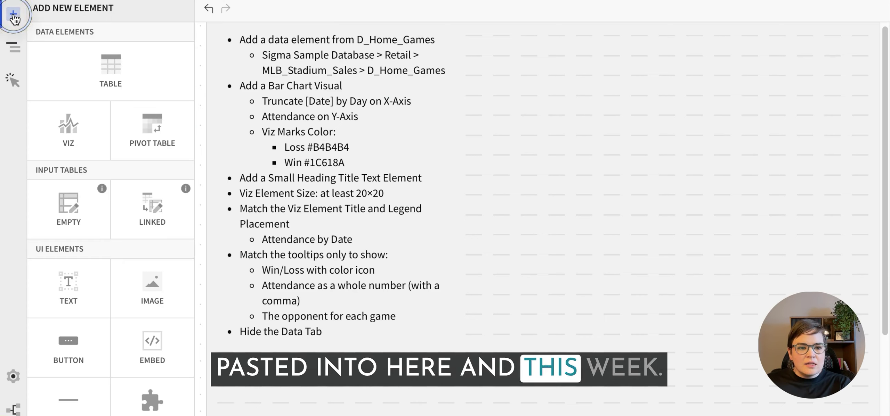
{"action": "left_click", "coordinate": [128, 71]}
{"action": "left_click", "coordinate": [115, 88]}
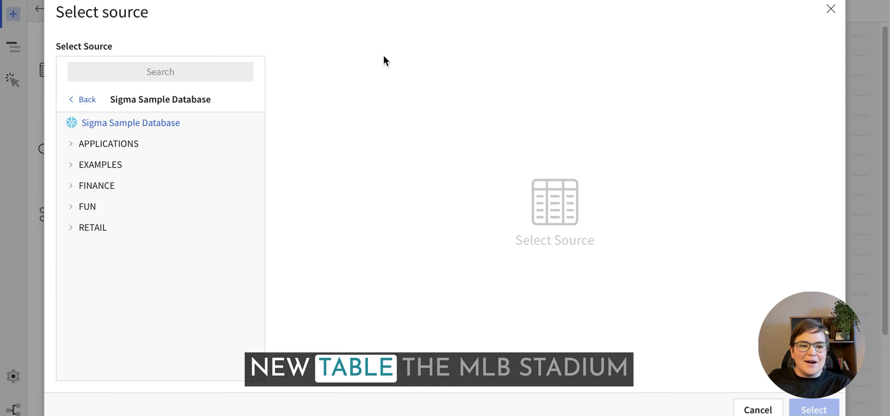
{"action": "left_click", "coordinate": [94, 229]}
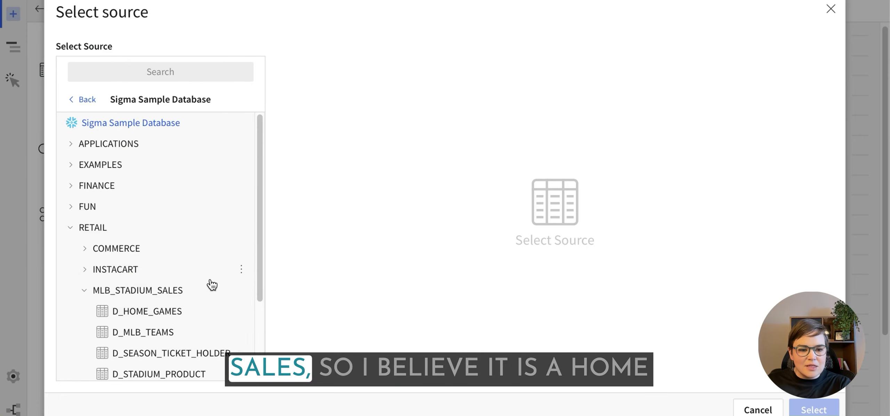
{"action": "scroll", "coordinate": [210, 285], "scroll_direction": "down", "scroll_amount": 3}
{"action": "left_click", "coordinate": [167, 350]}
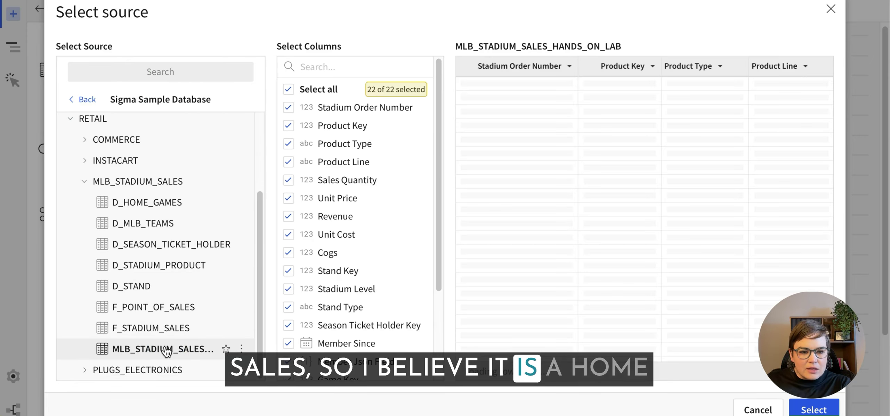
{"action": "left_click", "coordinate": [156, 209]}
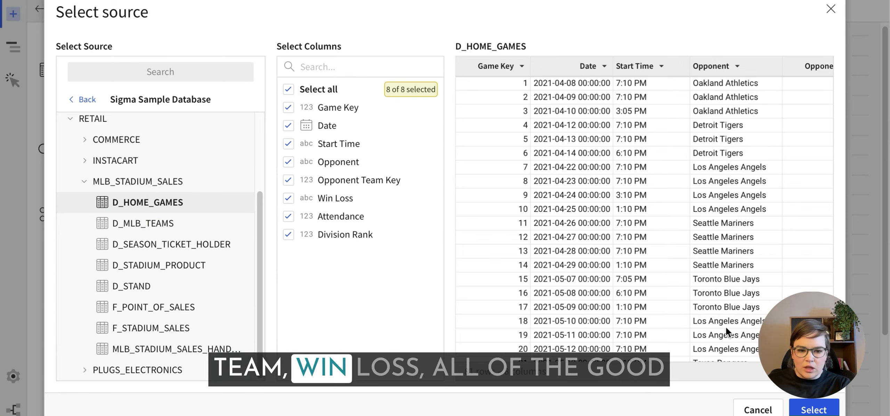
{"action": "left_click", "coordinate": [813, 410]}
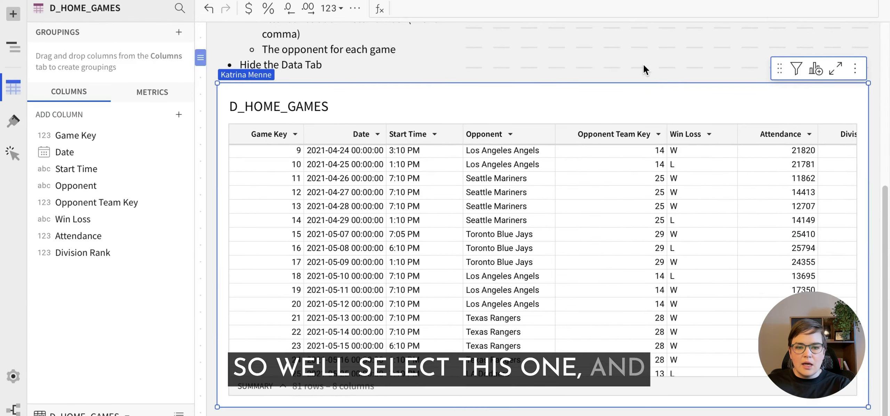
Step: Create a child bar chart from the D_HOME_GAMES table and drag it beside the instructions
{"action": "scroll", "coordinate": [643, 64], "scroll_direction": "up", "scroll_amount": 6}
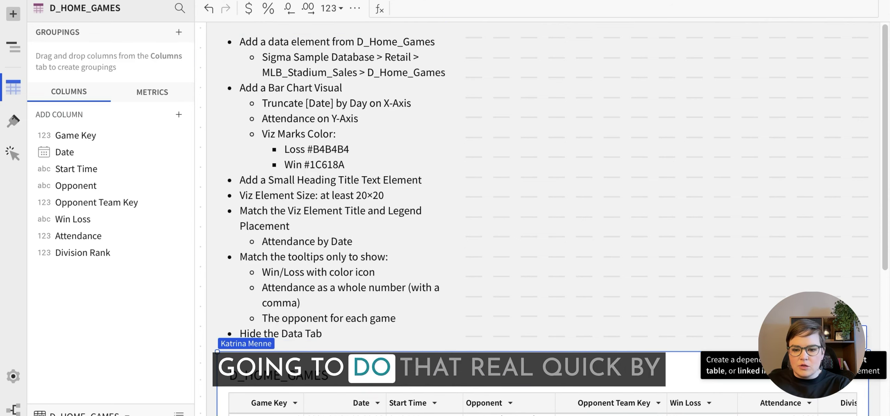
{"action": "left_click", "coordinate": [849, 339]}
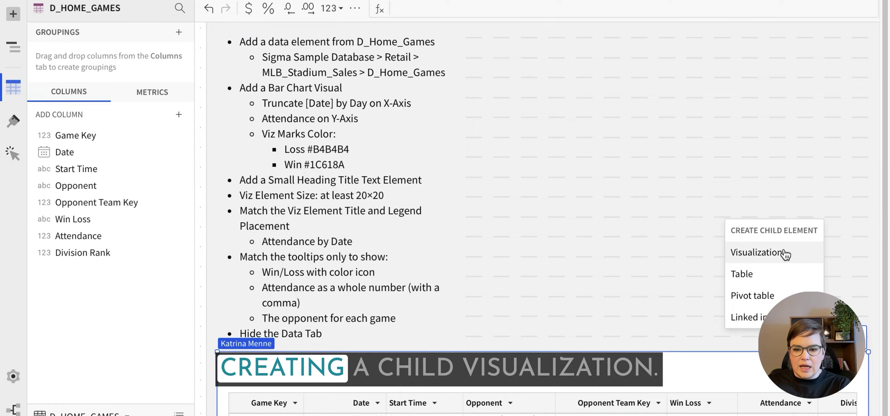
{"action": "left_click", "coordinate": [758, 253]}
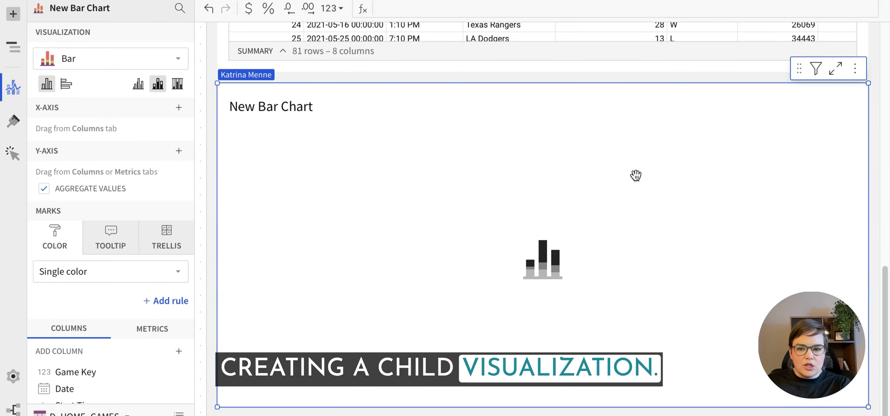
{"action": "left_click_drag", "start_coordinate": [477, 88], "coordinate": [563, 87]}
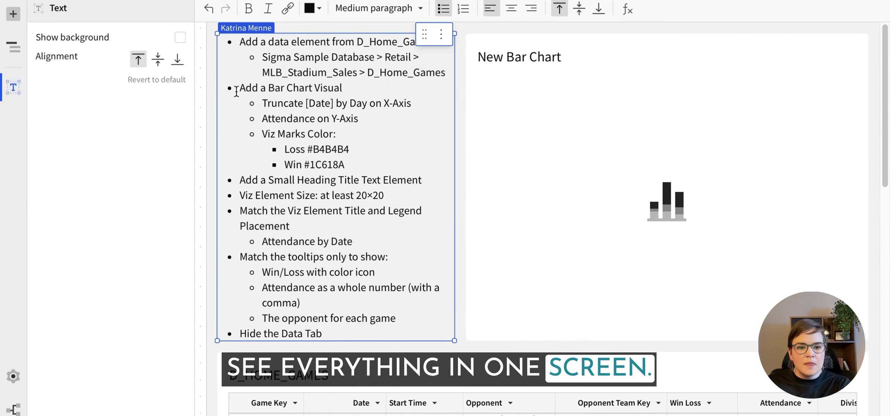
{"action": "left_click_drag", "start_coordinate": [261, 103], "coordinate": [391, 103]}
{"action": "left_click", "coordinate": [601, 95]}
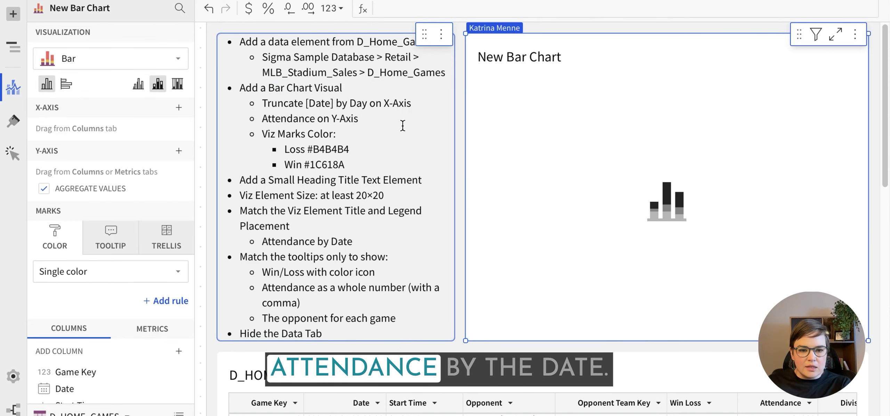
Step: Put Date on the X-axis and Sum of Attendance on the Y-axis
{"action": "left_click_drag", "start_coordinate": [66, 389], "coordinate": [92, 121]}
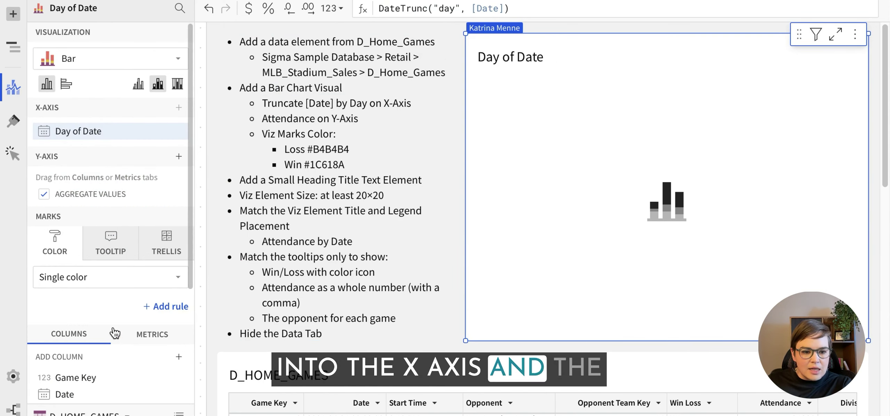
{"action": "scroll", "coordinate": [108, 342], "scroll_direction": "down", "scroll_amount": 5}
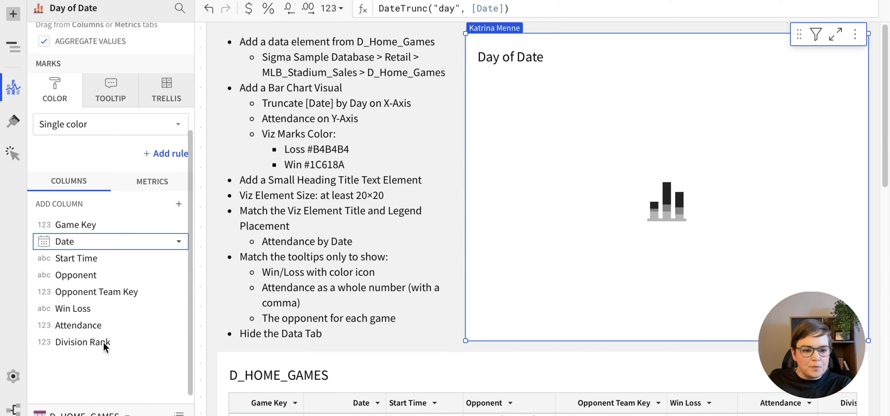
{"action": "left_click_drag", "start_coordinate": [79, 326], "coordinate": [92, 150]}
{"action": "scroll", "coordinate": [89, 123], "scroll_direction": "up", "scroll_amount": 5}
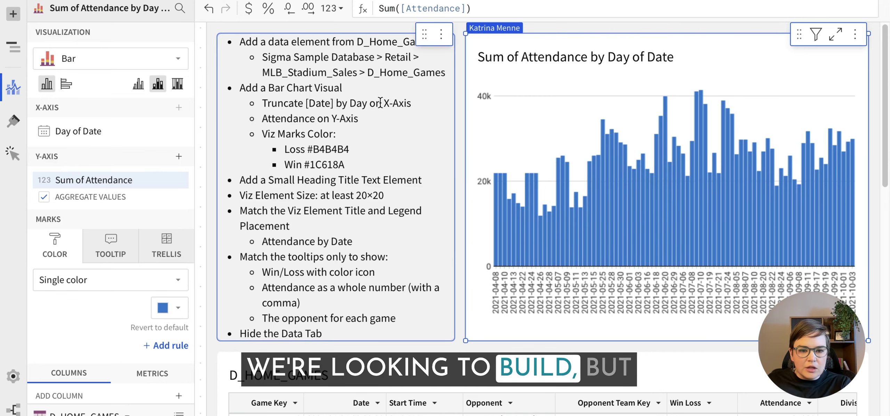
{"action": "left_click_drag", "start_coordinate": [263, 134], "coordinate": [336, 136]}
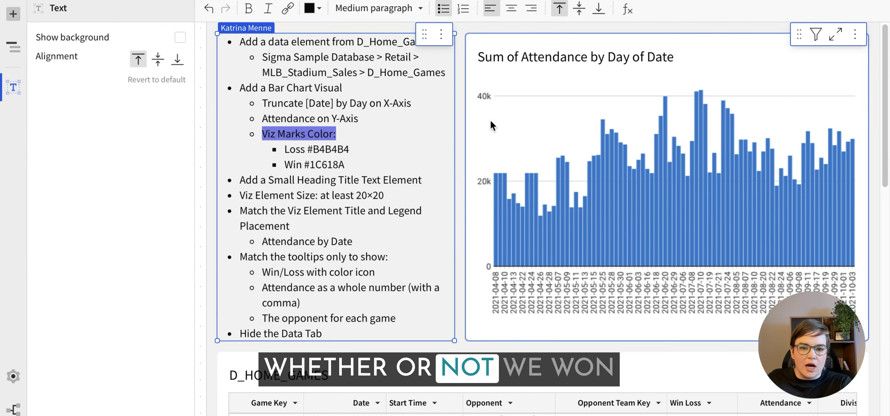
Step: Colour the chart's bars by category using the Win Loss column
{"action": "left_click", "coordinate": [548, 122]}
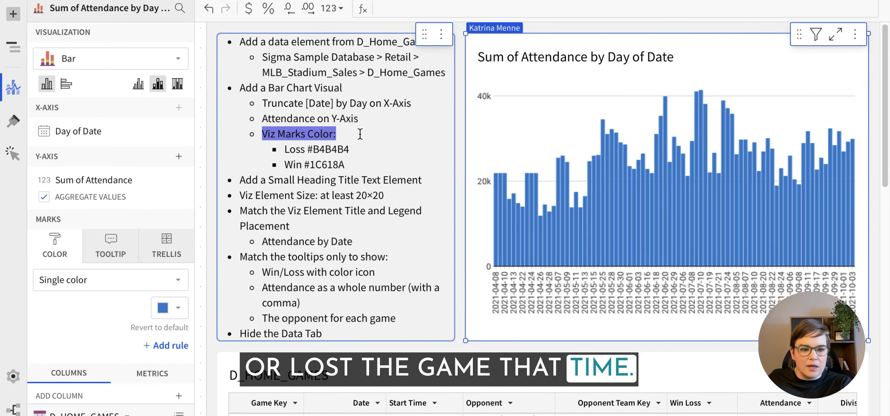
{"action": "left_click", "coordinate": [117, 282]}
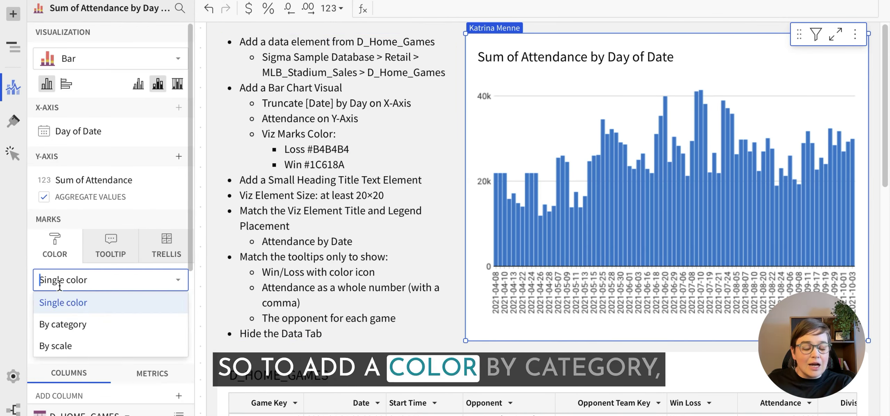
{"action": "left_click", "coordinate": [63, 326]}
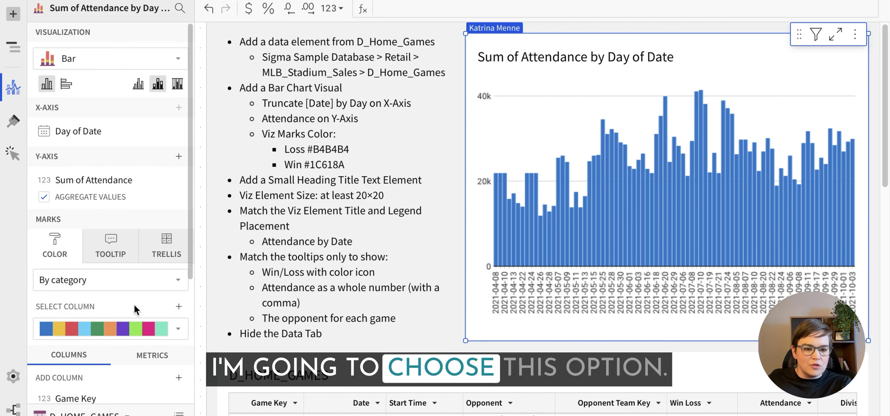
{"action": "scroll", "coordinate": [146, 306], "scroll_direction": "down", "scroll_amount": 5}
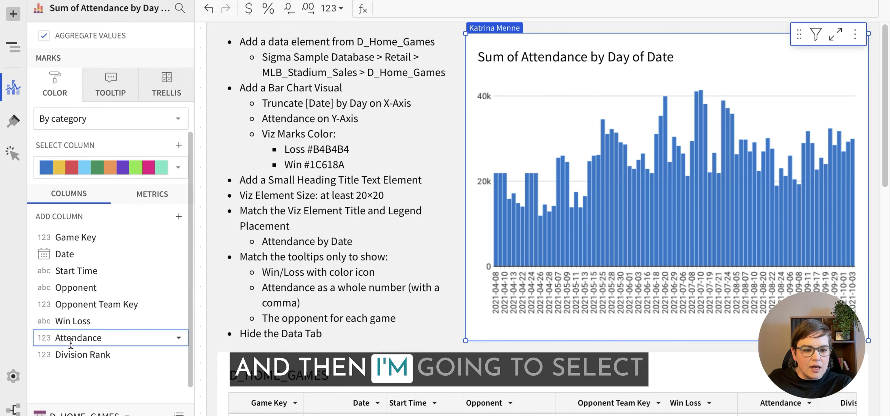
{"action": "left_click_drag", "start_coordinate": [64, 323], "coordinate": [85, 151]}
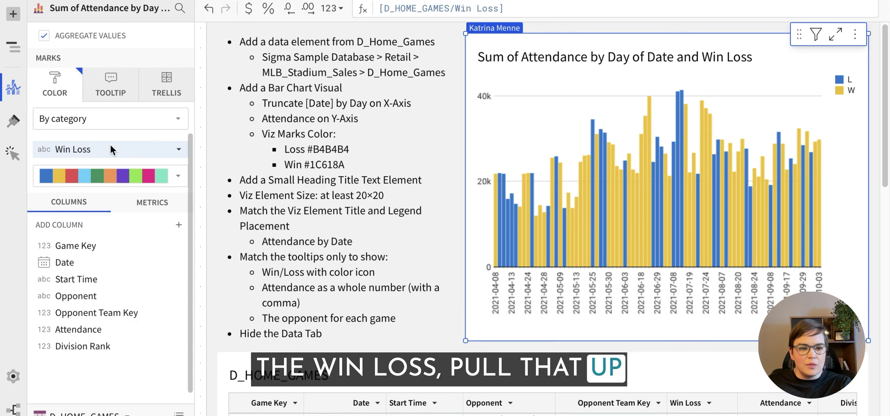
{"action": "scroll", "coordinate": [149, 239], "scroll_direction": "up", "scroll_amount": 5}
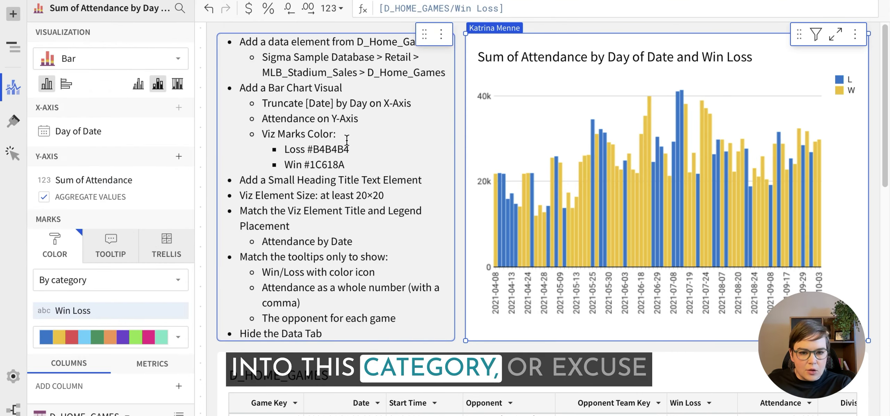
Step: Copy the loss colour code B4B4B4 from the instructions
{"action": "left_click_drag", "start_coordinate": [349, 149], "coordinate": [320, 152]}
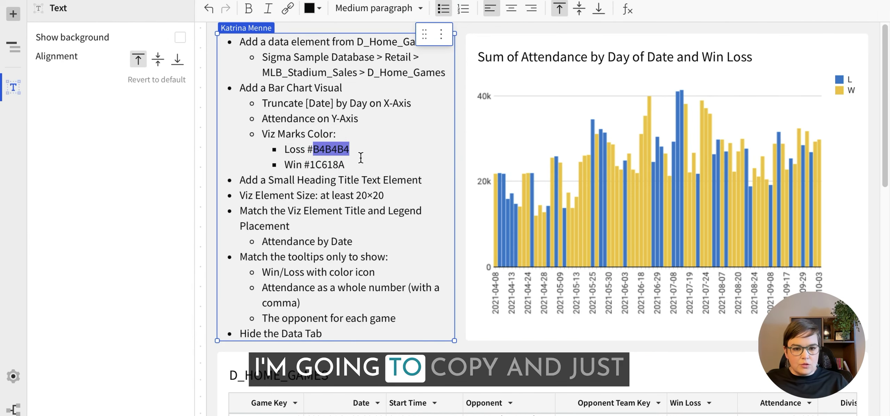
{"action": "key", "text": "ctrl+c"}
{"action": "left_click", "coordinate": [523, 123]}
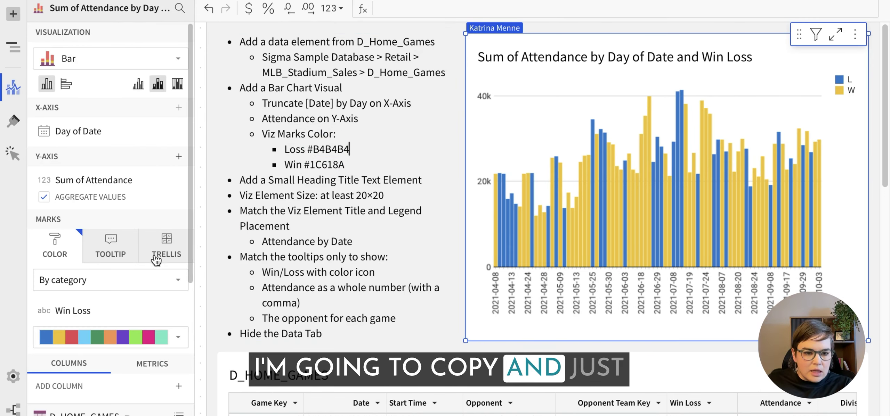
Step: Switch to a custom colour palette and set the L bars to grey B4B4B4
{"action": "left_click", "coordinate": [172, 345]}
{"action": "left_click", "coordinate": [259, 233]}
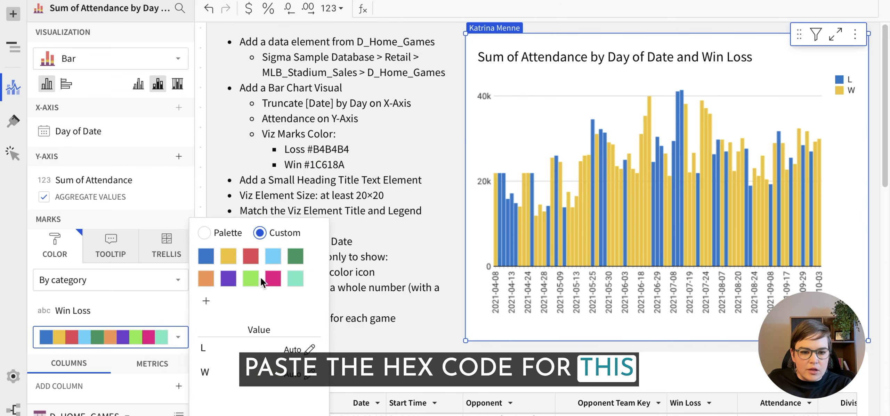
{"action": "left_click", "coordinate": [310, 350]}
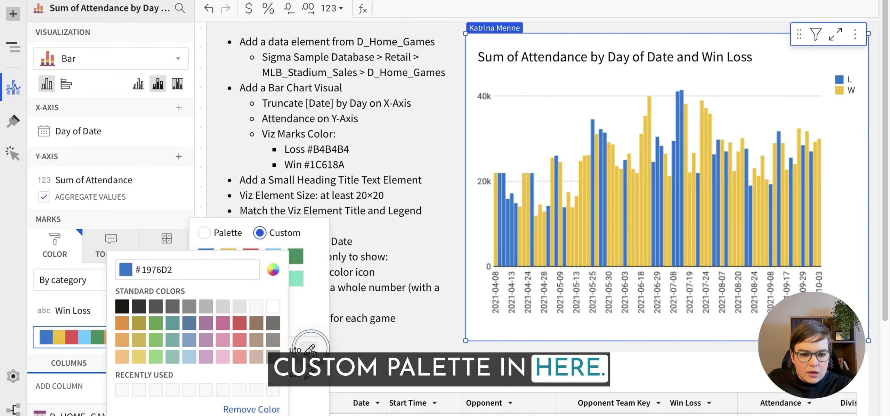
{"action": "left_click", "coordinate": [134, 270]}
{"action": "type", "text": "B4B4B4"}
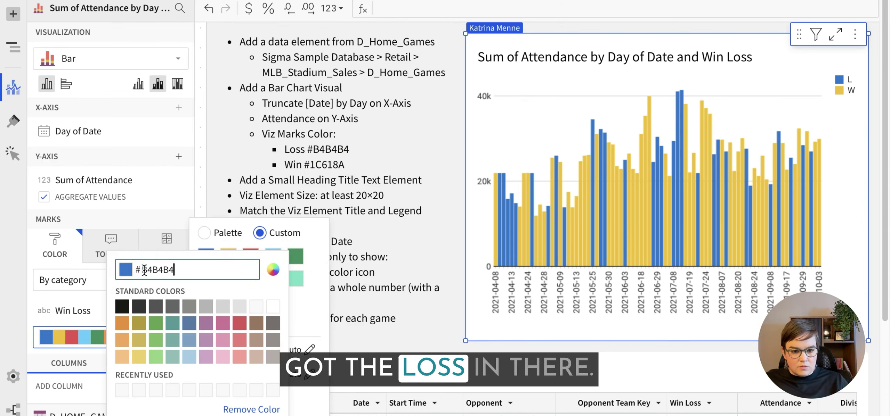
{"action": "key", "text": "Return"}
{"action": "left_click", "coordinate": [390, 154]}
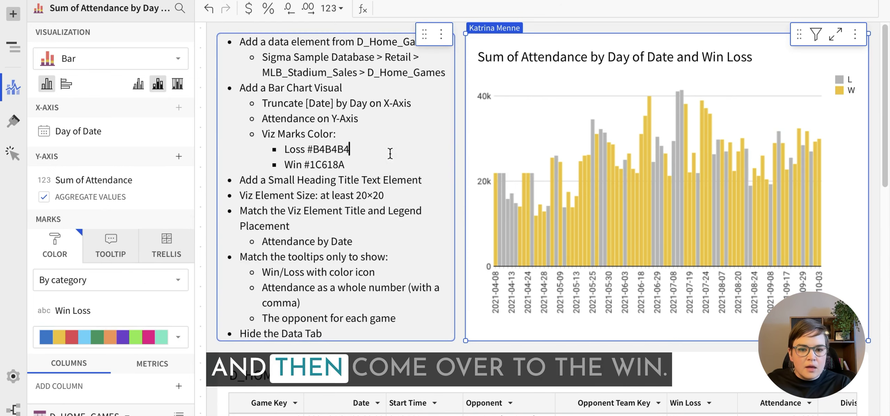
Step: Copy the win code 1C618A from the notes and apply it to the W bars
{"action": "left_click_drag", "start_coordinate": [348, 164], "coordinate": [310, 164]}
{"action": "right_click", "coordinate": [319, 165]}
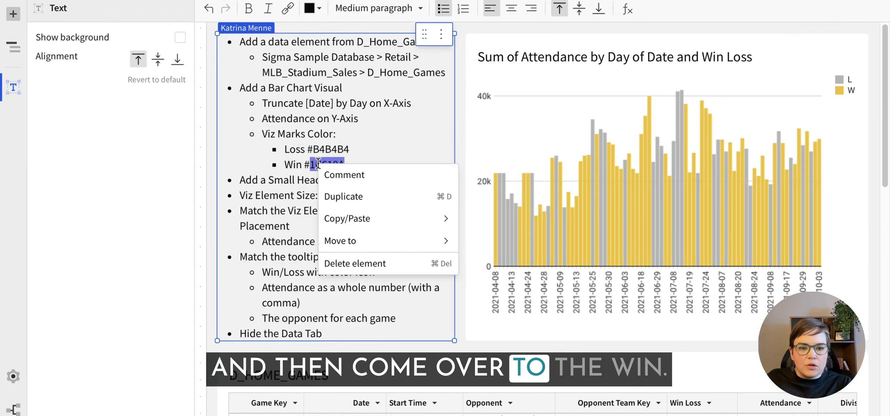
{"action": "left_click", "coordinate": [309, 157]}
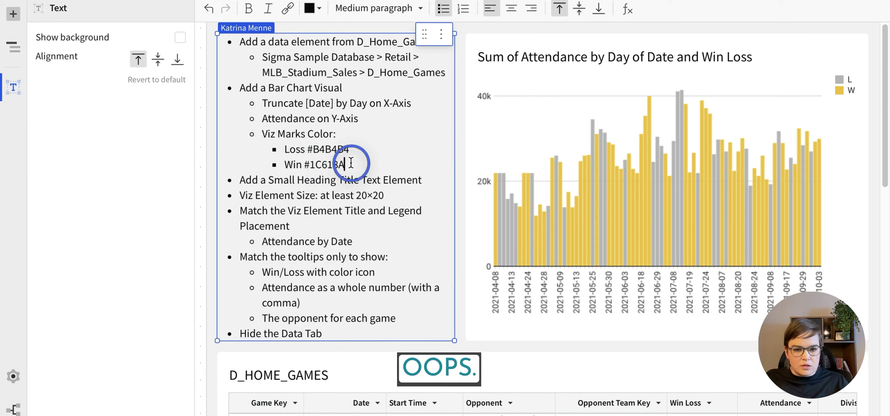
{"action": "left_click_drag", "start_coordinate": [316, 162], "coordinate": [310, 164]}
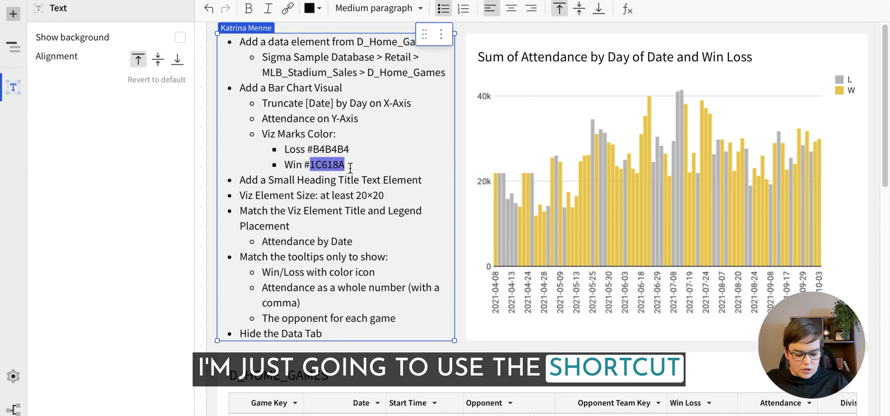
{"action": "left_click", "coordinate": [561, 107]}
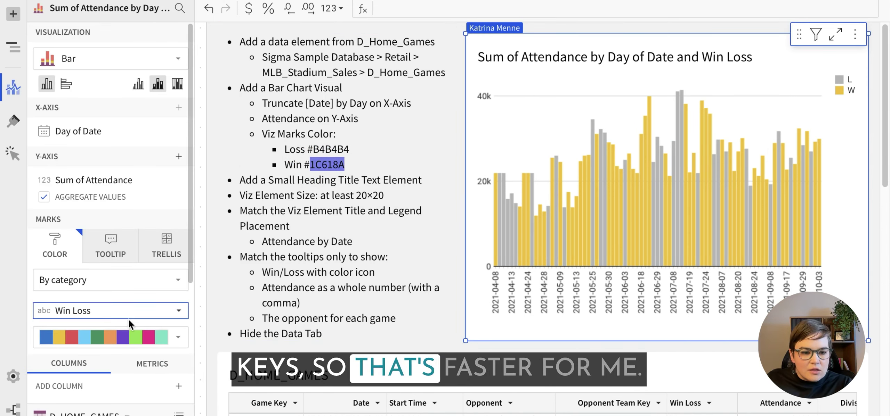
{"action": "left_click", "coordinate": [178, 338]}
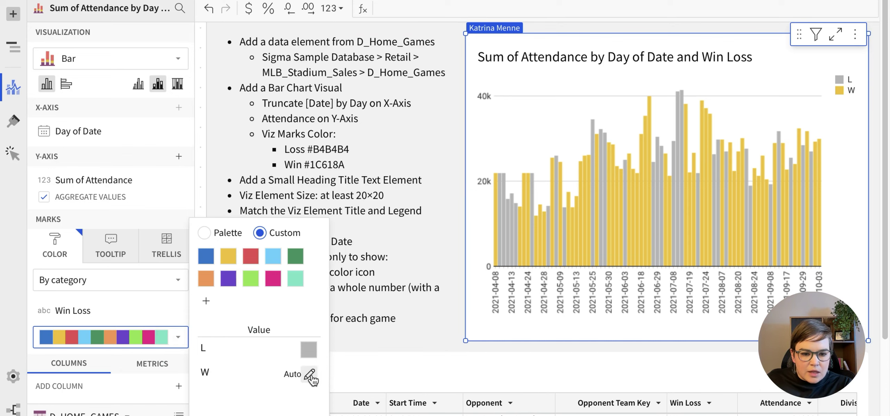
{"action": "left_click", "coordinate": [308, 374]}
{"action": "left_click", "coordinate": [146, 269]}
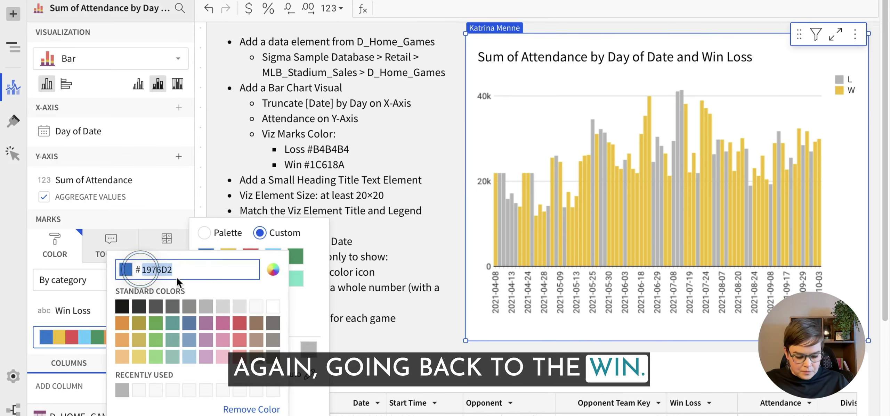
{"action": "key", "text": "ctrl+v"}
{"action": "left_click", "coordinate": [446, 150]}
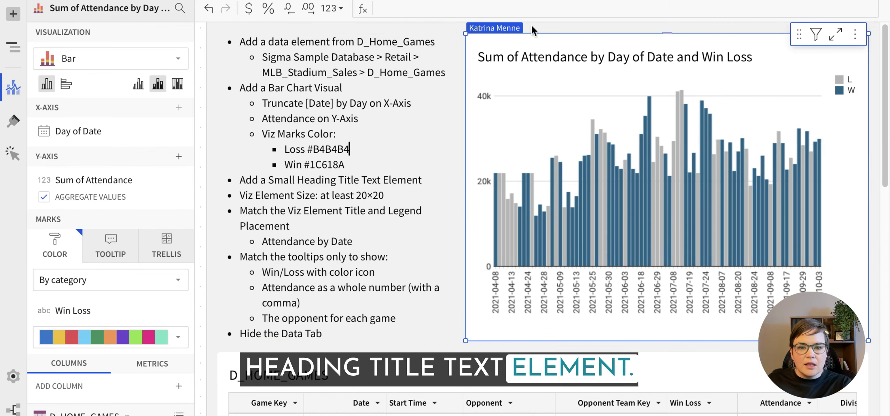
Step: Lower the chart and add a small heading 'Can you customize this tooltip?' above it
{"action": "left_click_drag", "start_coordinate": [581, 33], "coordinate": [576, 86]}
{"action": "left_click", "coordinate": [461, 56]}
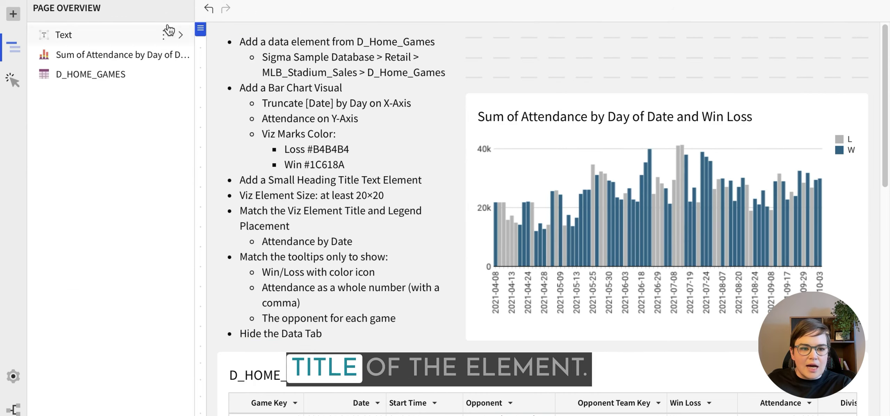
{"action": "left_click", "coordinate": [13, 14]}
{"action": "left_click_drag", "start_coordinate": [69, 285], "coordinate": [499, 72]}
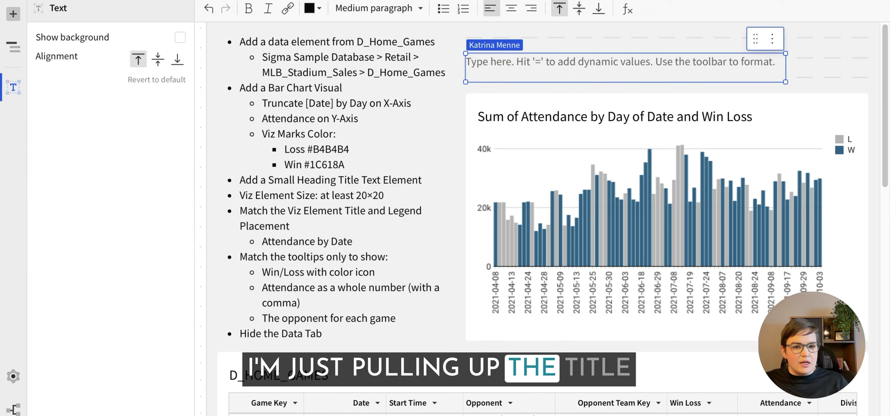
{"action": "left_click", "coordinate": [470, 63]}
{"action": "key", "text": "ctrl+v"}
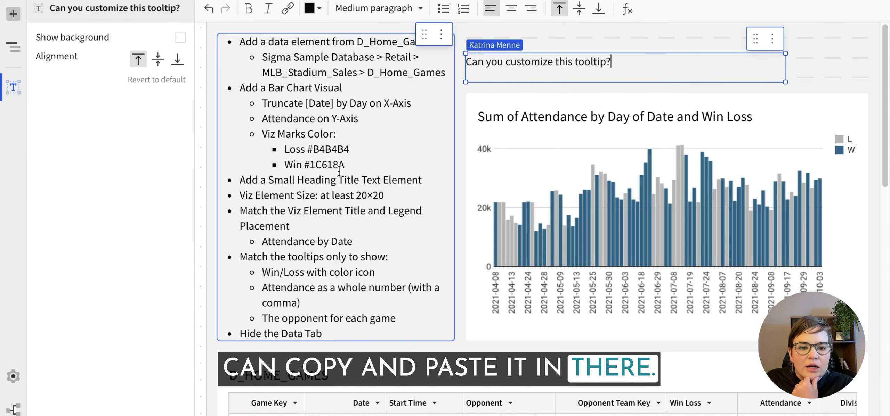
{"action": "left_click", "coordinate": [378, 9]}
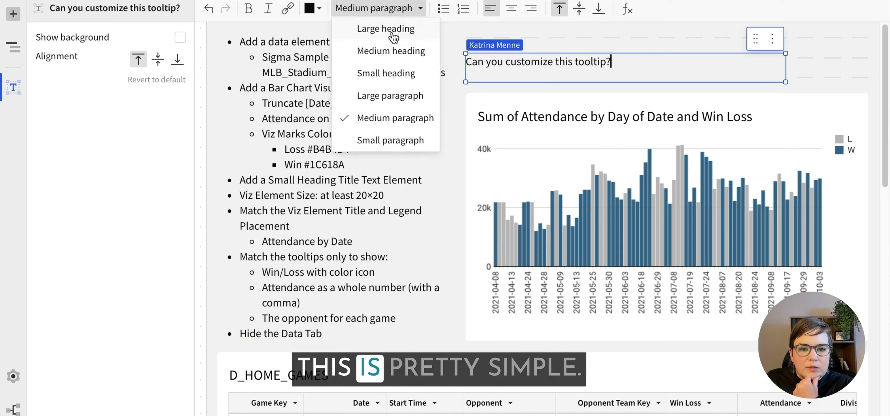
{"action": "left_click", "coordinate": [409, 83]}
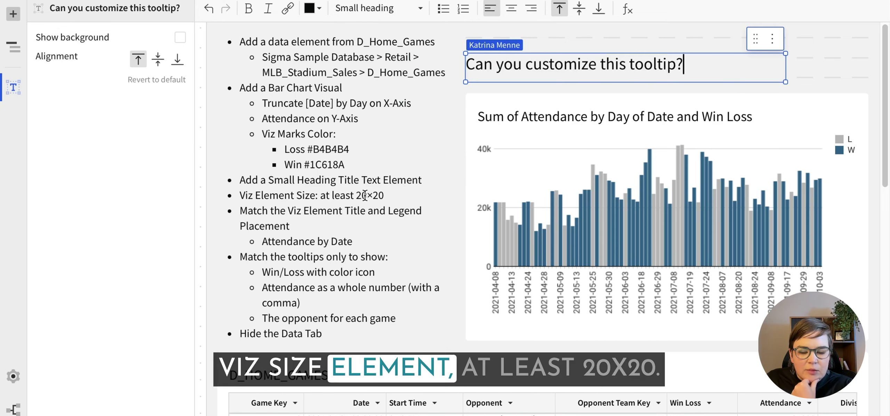
{"action": "left_click", "coordinate": [797, 136]}
{"action": "left_click_drag", "start_coordinate": [868, 134], "coordinate": [851, 142]}
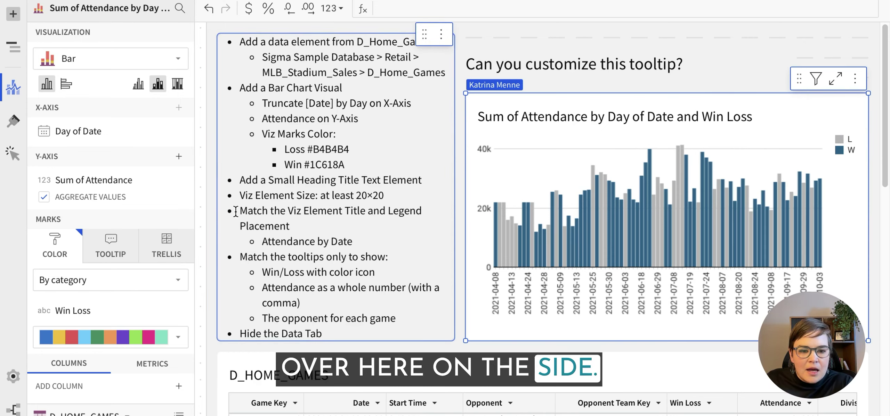
{"action": "left_click_drag", "start_coordinate": [236, 211], "coordinate": [309, 232]}
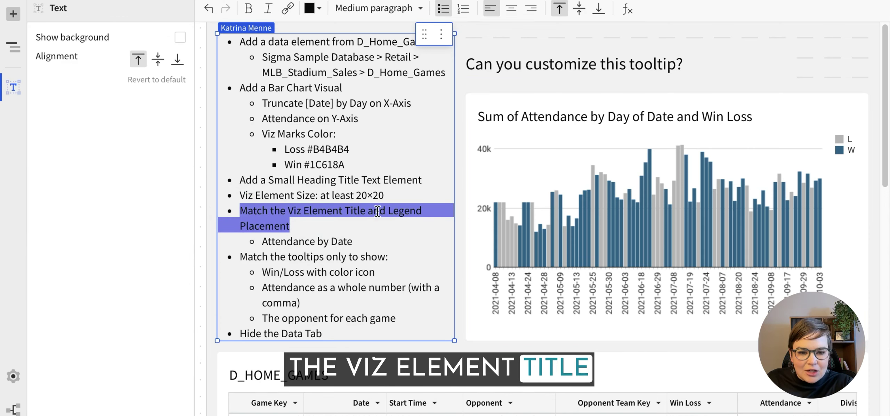
{"action": "left_click_drag", "start_coordinate": [353, 242], "coordinate": [261, 241]}
Step: Rename the chart title to 'Attendance by Date'
{"action": "left_click", "coordinate": [555, 116]}
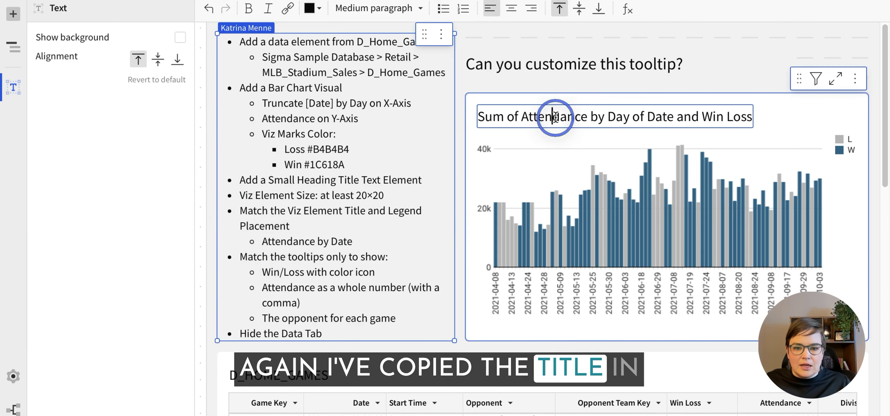
{"action": "triple_click", "coordinate": [554, 117]}
{"action": "left_click", "coordinate": [555, 117]}
{"action": "triple_click", "coordinate": [555, 117]}
{"action": "key", "text": "ctrl+v"}
{"action": "key", "text": "Return"}
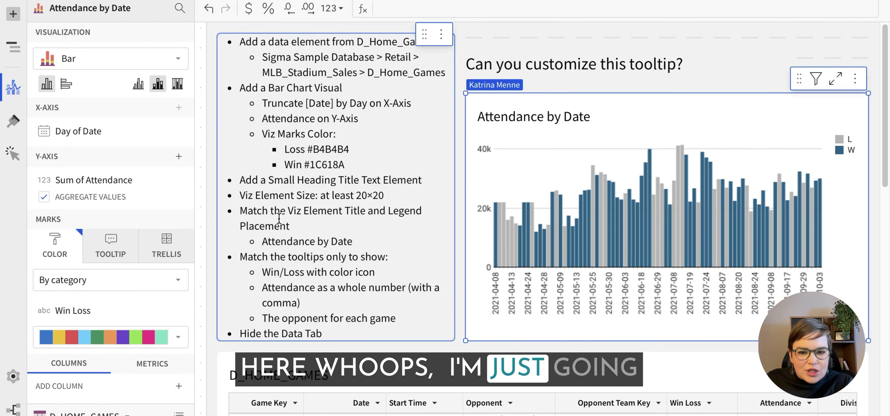
{"action": "left_click", "coordinate": [503, 116]}
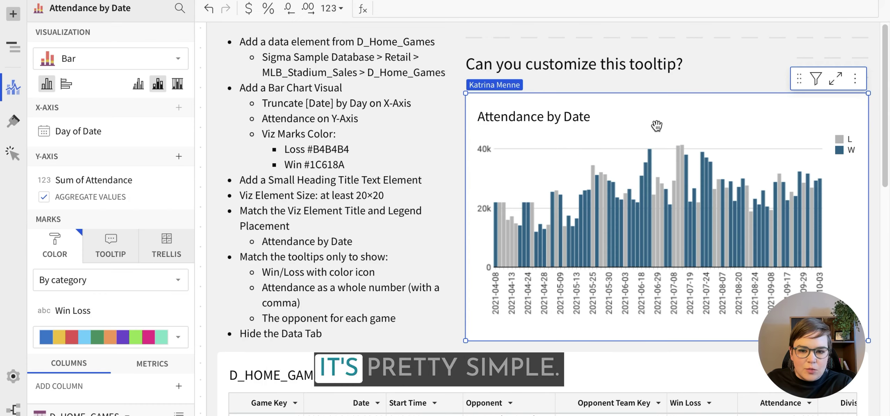
Step: Set the chart's legend position to Top Left
{"action": "left_click", "coordinate": [657, 116]}
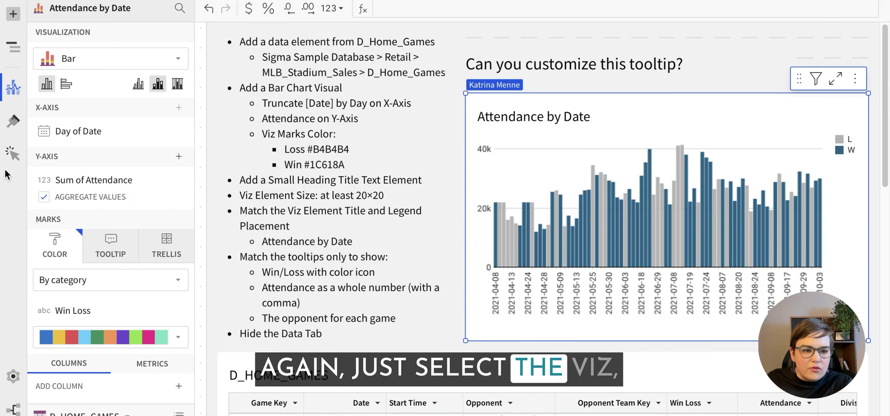
{"action": "left_click", "coordinate": [14, 121]}
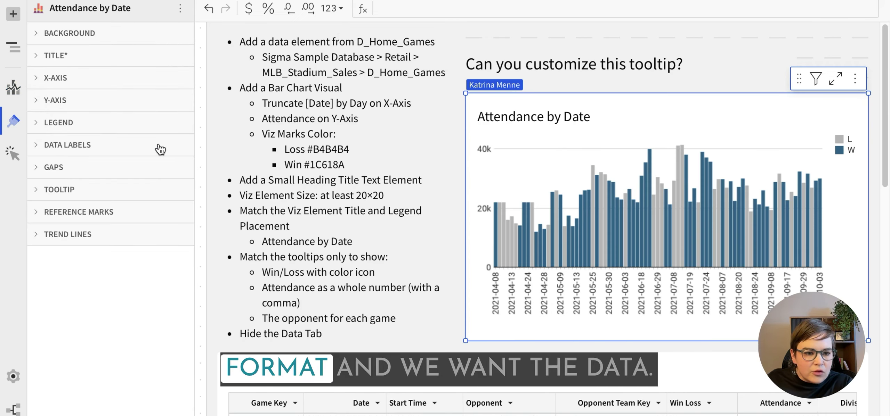
{"action": "left_click", "coordinate": [68, 145]}
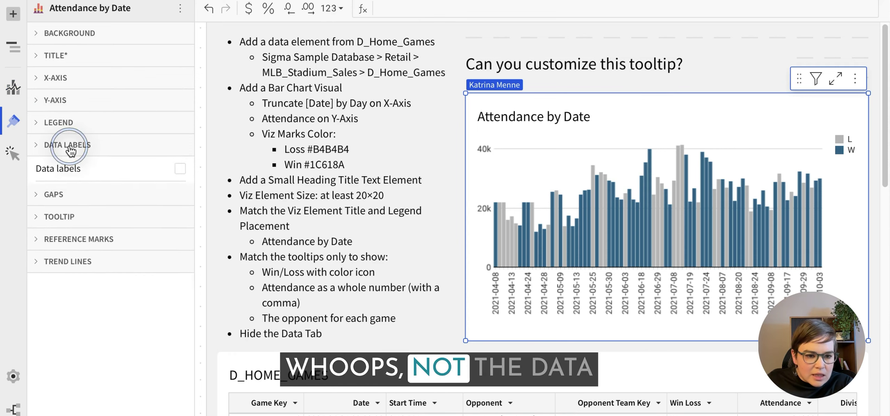
{"action": "left_click", "coordinate": [69, 146]}
{"action": "left_click", "coordinate": [69, 124]}
{"action": "left_click", "coordinate": [164, 170]}
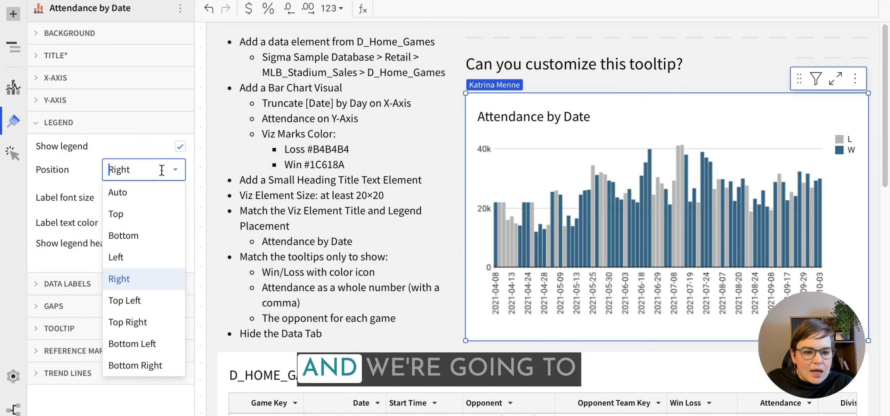
{"action": "left_click", "coordinate": [141, 306]}
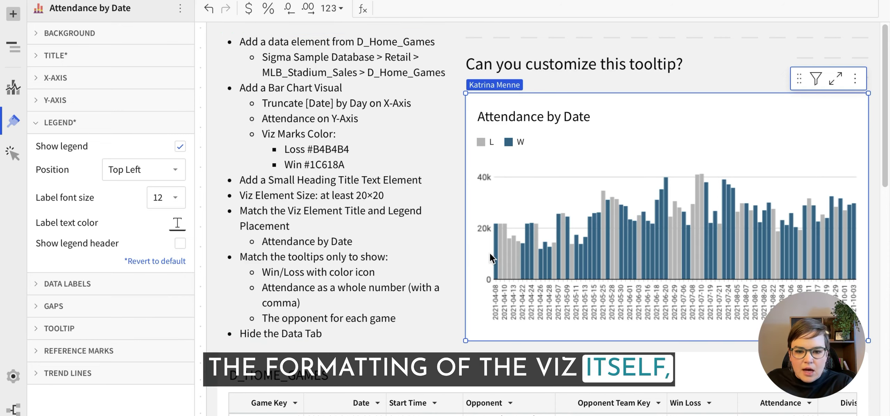
{"action": "mouse_move", "coordinate": [497, 259]}
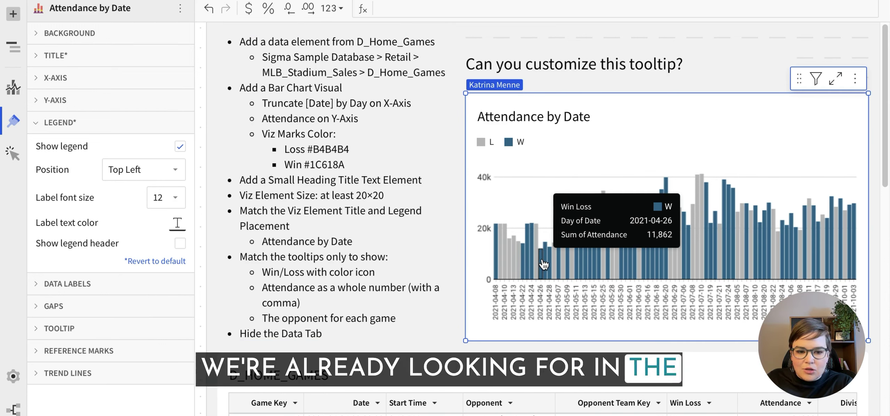
{"action": "left_click_drag", "start_coordinate": [291, 256], "coordinate": [417, 255]}
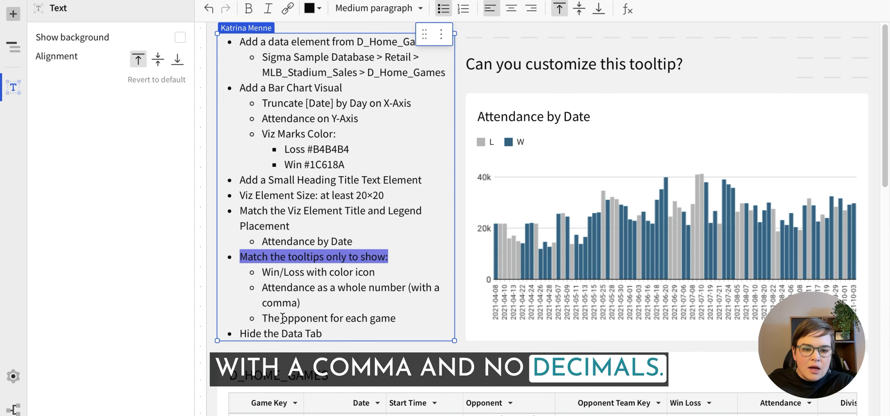
{"action": "left_click_drag", "start_coordinate": [264, 318], "coordinate": [399, 317]}
{"action": "left_click", "coordinate": [360, 280]}
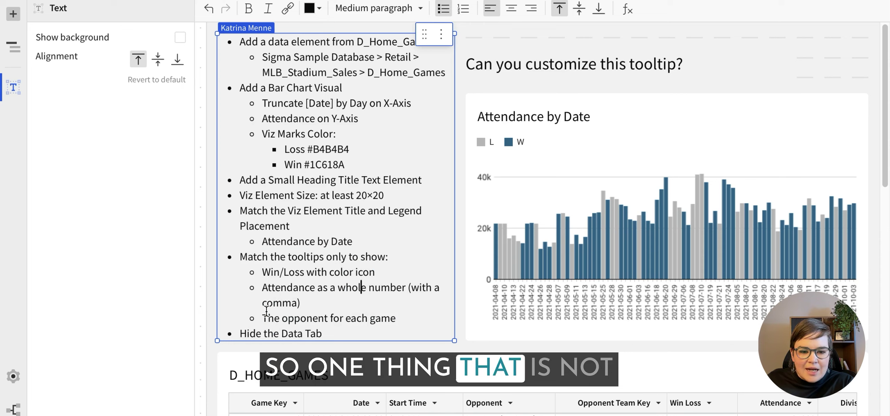
{"action": "mouse_move", "coordinate": [514, 255]}
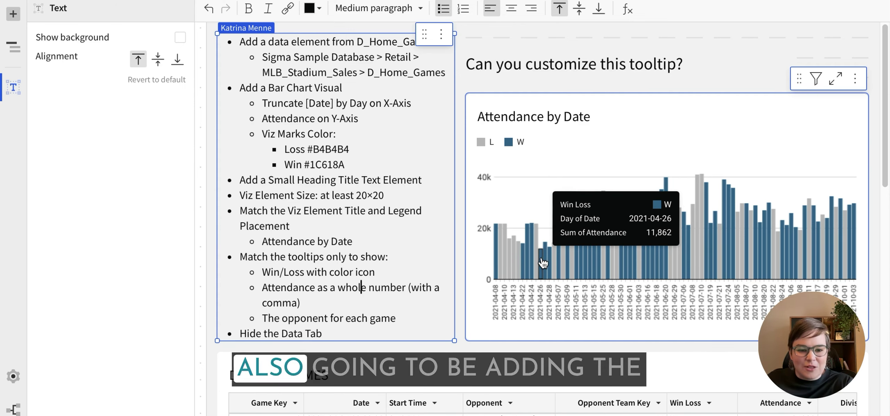
{"action": "left_click", "coordinate": [644, 125]}
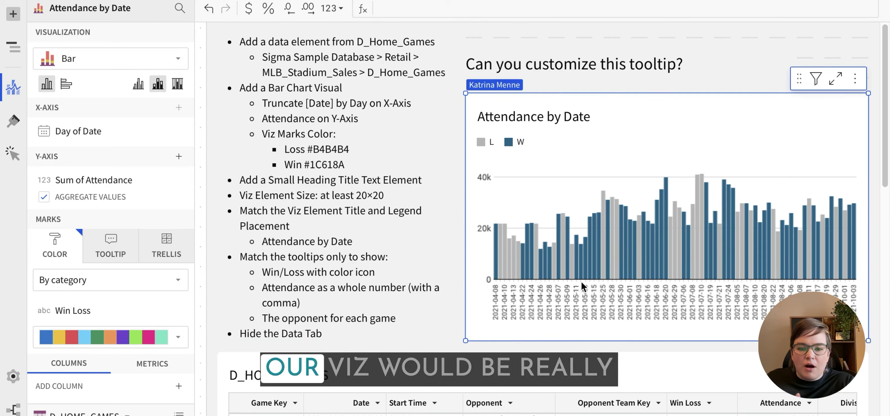
{"action": "mouse_move", "coordinate": [690, 268]}
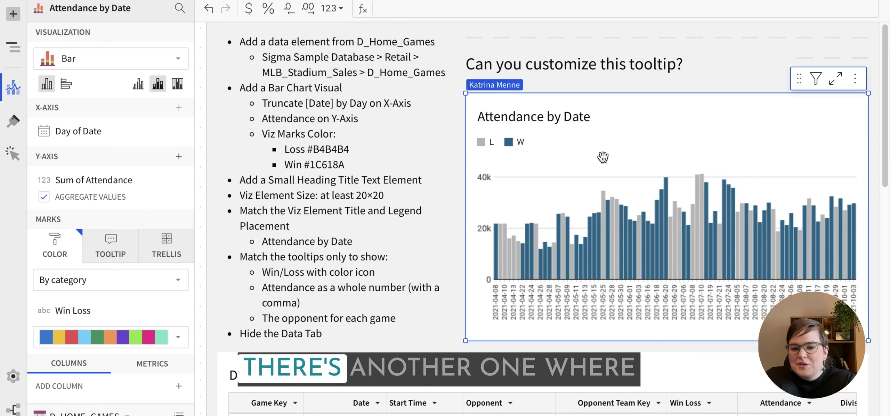
{"action": "mouse_move", "coordinate": [604, 258]}
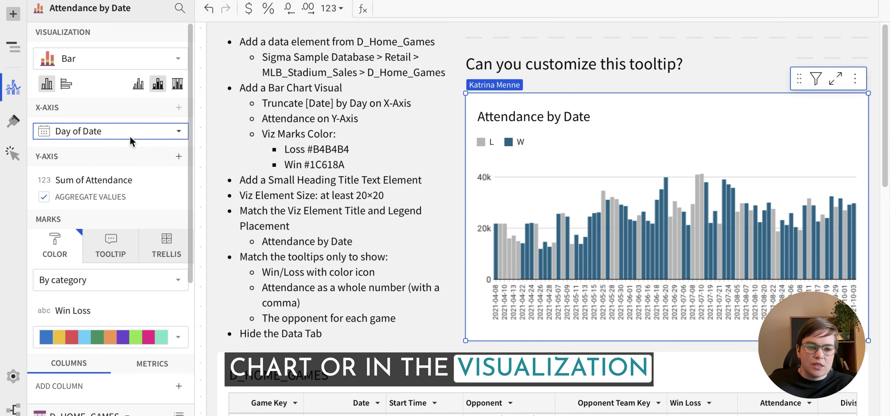
{"action": "left_click", "coordinate": [181, 132]}
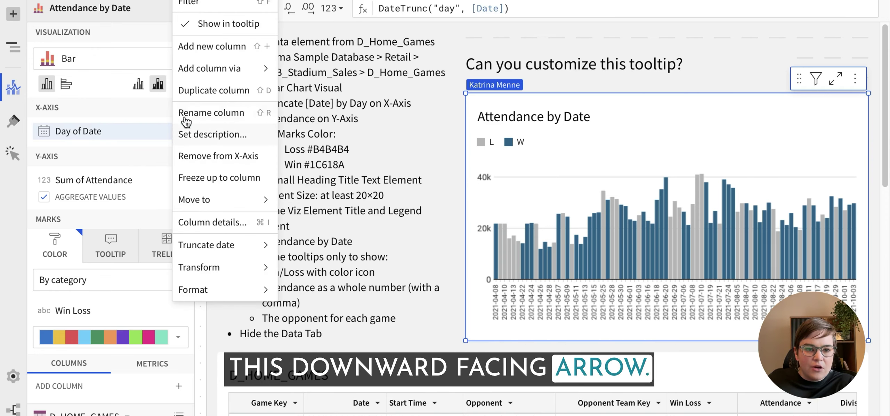
{"action": "left_click", "coordinate": [194, 23]}
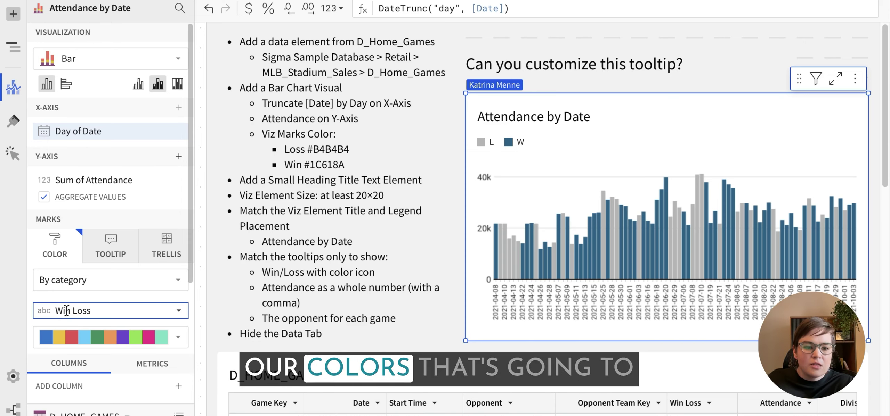
{"action": "mouse_move", "coordinate": [564, 244]}
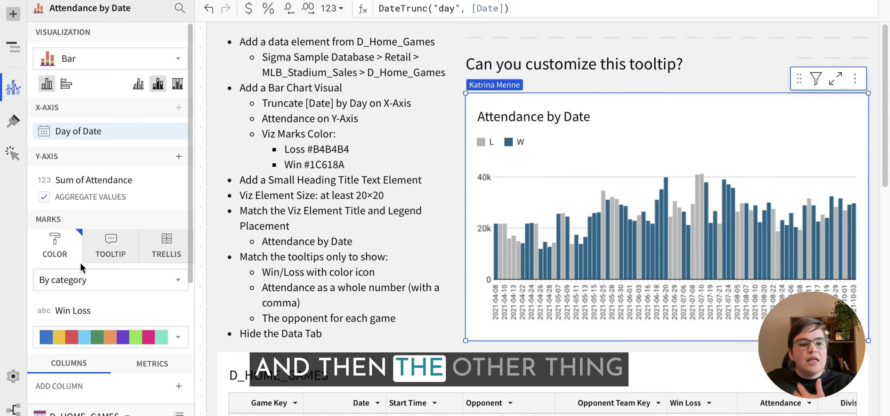
Step: Add the Opponent column to the chart's tooltip
{"action": "left_click", "coordinate": [115, 252]}
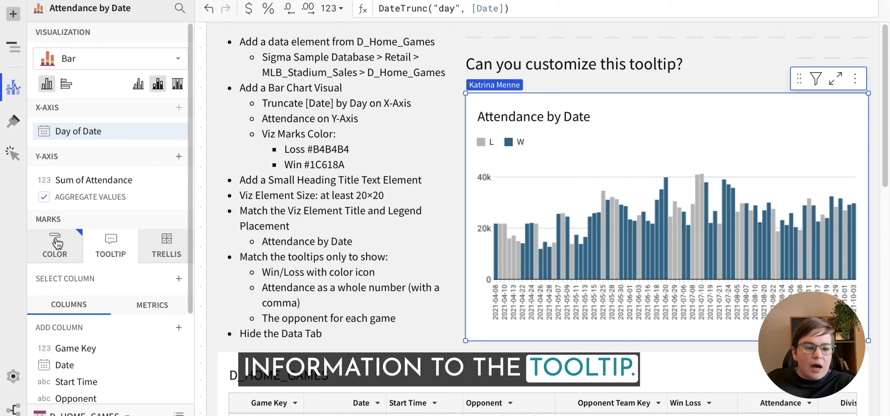
{"action": "left_click", "coordinate": [57, 243]}
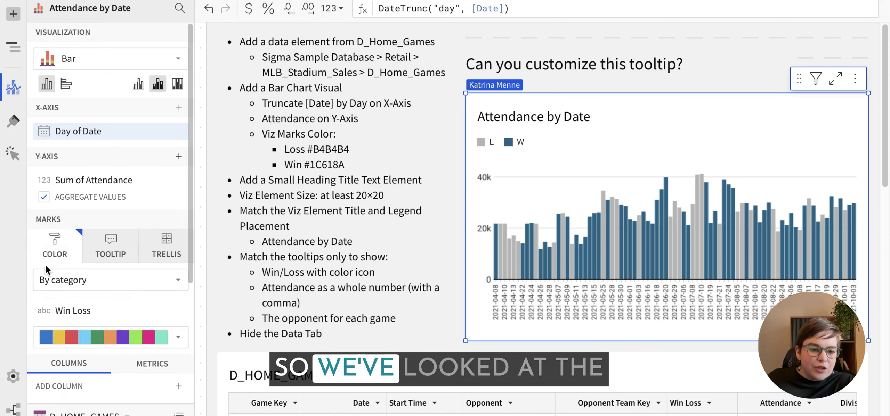
{"action": "left_click", "coordinate": [117, 248]}
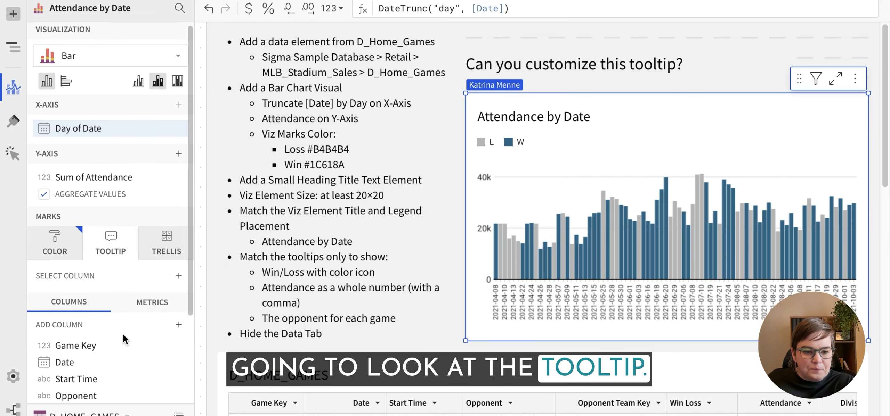
{"action": "scroll", "coordinate": [122, 333], "scroll_direction": "down", "scroll_amount": 4}
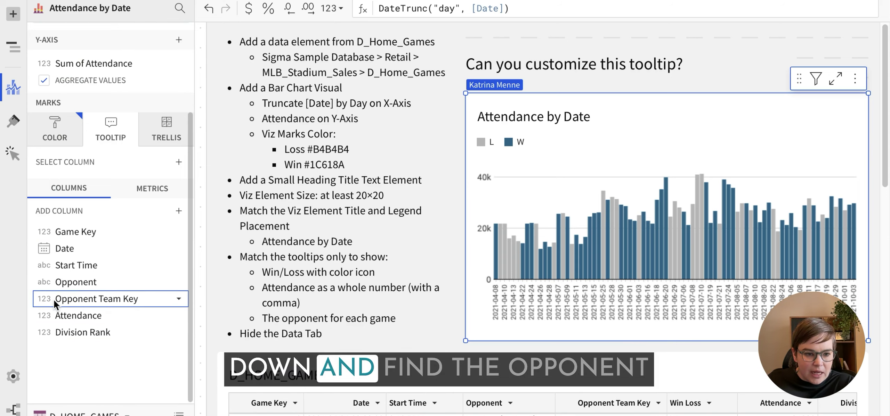
{"action": "left_click_drag", "start_coordinate": [73, 282], "coordinate": [84, 164]}
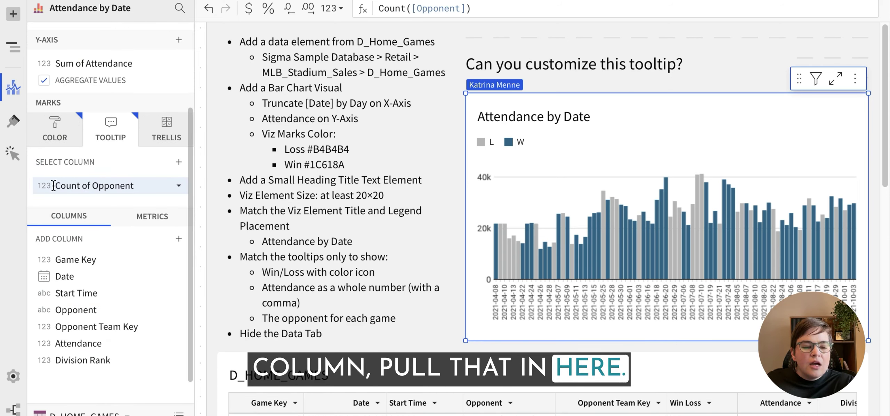
Step: Change the tooltip formula from Count([Opponent]) to [Opponent] so opponent names show
{"action": "left_click", "coordinate": [110, 186]}
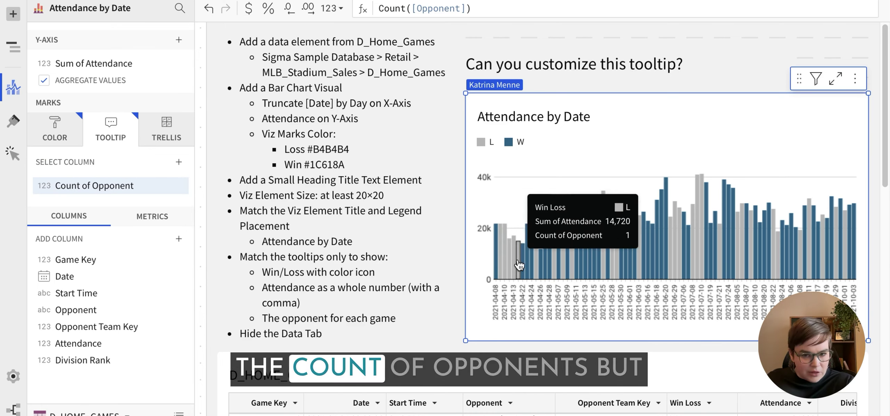
{"action": "left_click", "coordinate": [419, 8]}
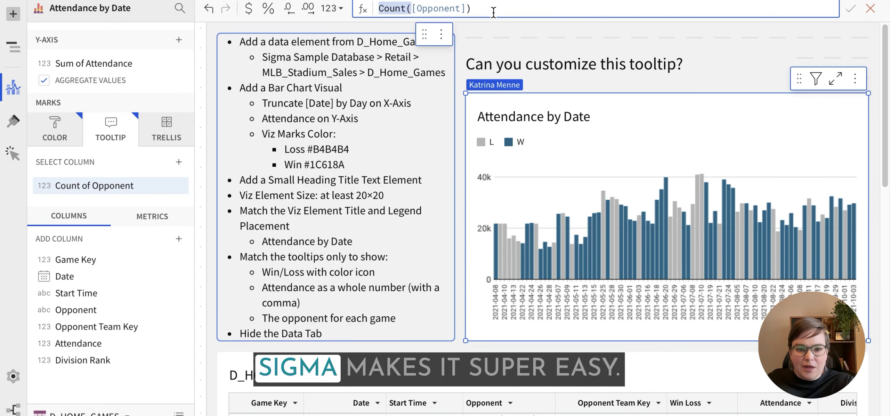
{"action": "key", "text": "BackSpace"}
{"action": "left_click", "coordinate": [480, 5]}
{"action": "key", "text": "BackSpace"}
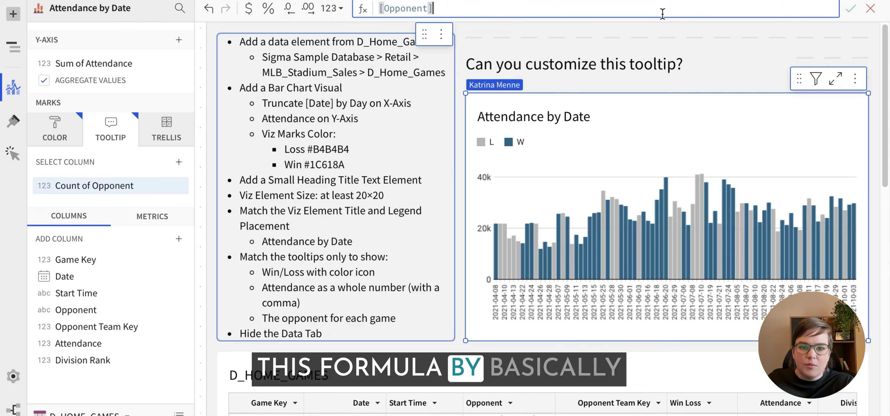
{"action": "key", "text": "Return"}
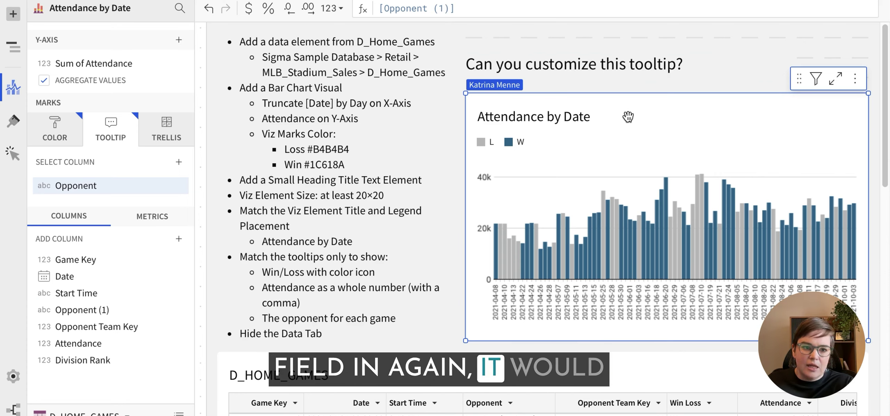
{"action": "mouse_move", "coordinate": [516, 245]}
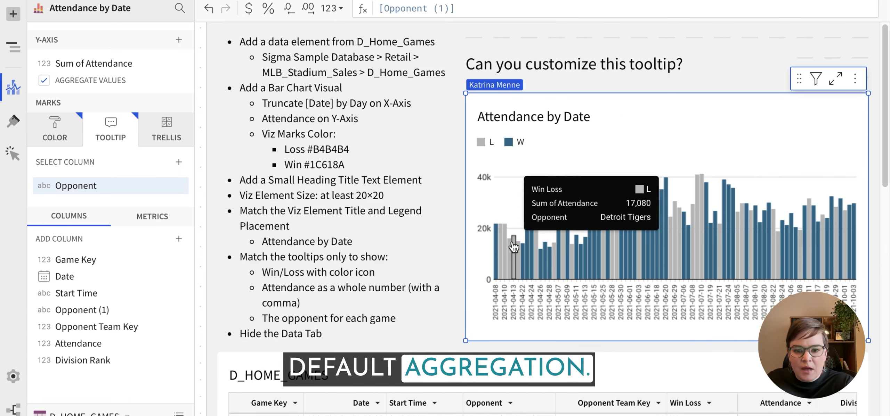
{"action": "mouse_move", "coordinate": [498, 257]}
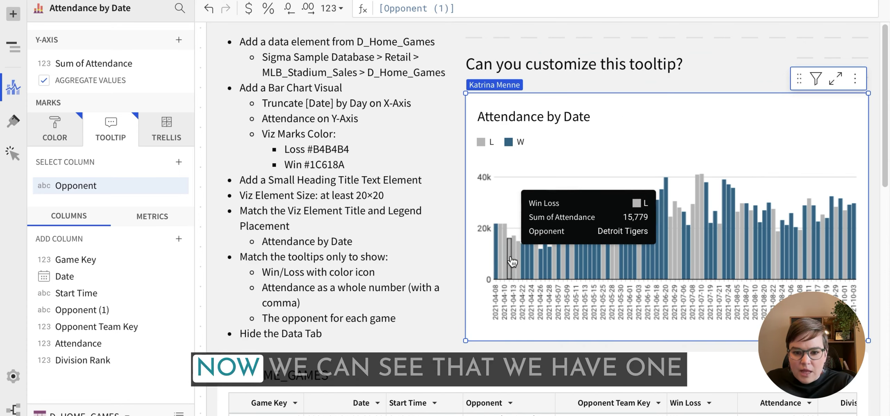
{"action": "mouse_move", "coordinate": [525, 265]}
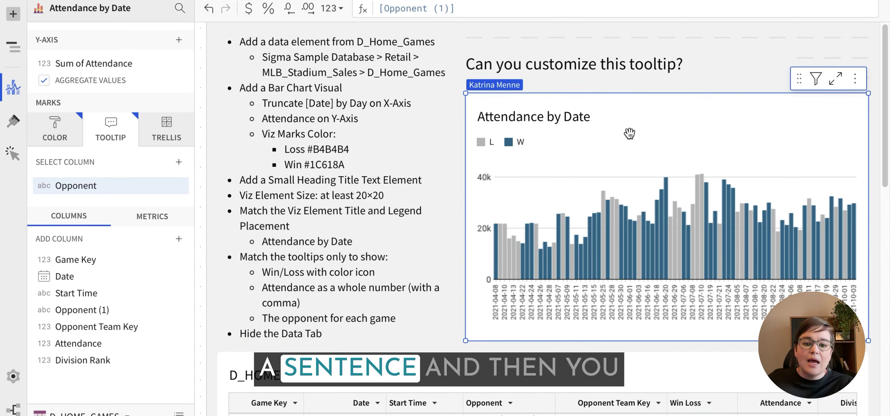
{"action": "mouse_move", "coordinate": [587, 232]}
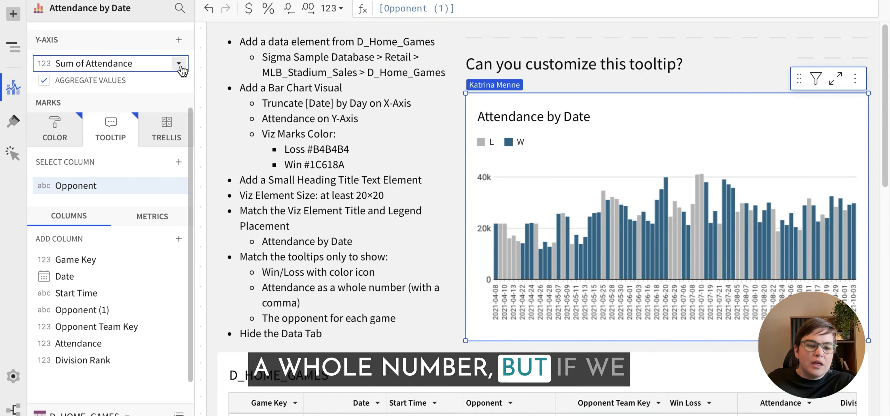
Step: Format Sum of Attendance as a whole number so the axis reads 20,000 and 40,000
{"action": "left_click", "coordinate": [180, 66]}
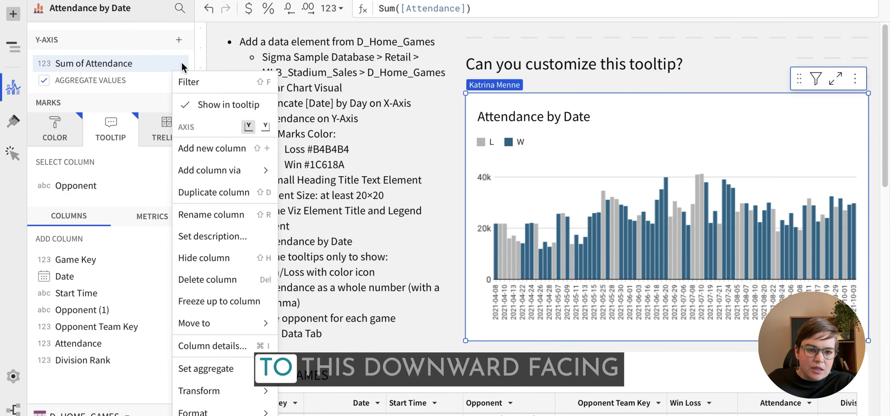
{"action": "mouse_move", "coordinate": [242, 414]}
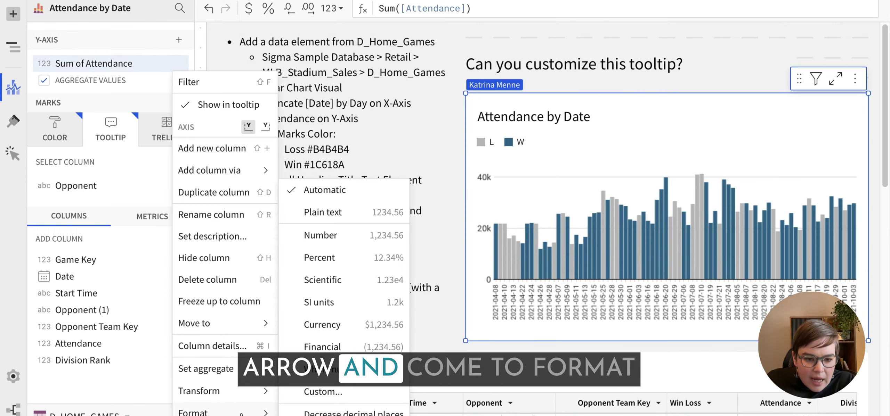
{"action": "left_click", "coordinate": [358, 376]}
{"action": "mouse_move", "coordinate": [513, 251]}
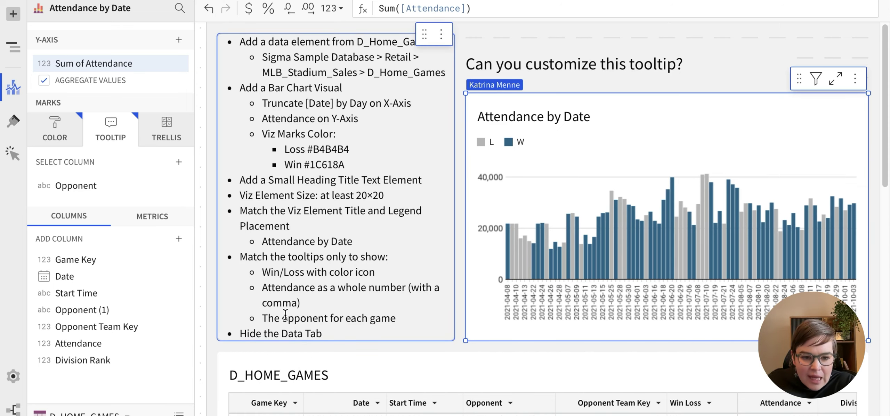
Step: Select the title and Attendance by Date chart together and move them to a new page
{"action": "left_click_drag", "start_coordinate": [333, 333], "coordinate": [239, 334]}
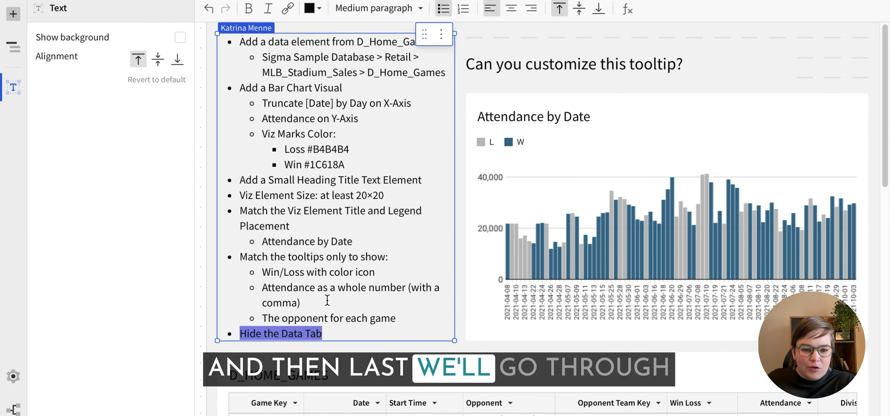
{"action": "left_click", "coordinate": [709, 108]}
{"action": "left_click", "coordinate": [682, 66], "text": "shift"}
{"action": "left_click_drag", "start_coordinate": [682, 66], "coordinate": [621, 28]}
{"action": "left_click", "coordinate": [621, 27]}
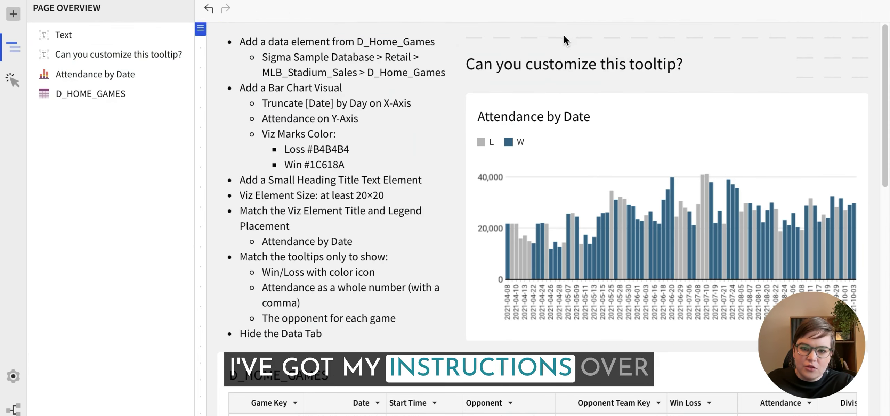
{"action": "left_click_drag", "start_coordinate": [564, 36], "coordinate": [562, 151]}
{"action": "left_click", "coordinate": [859, 35]}
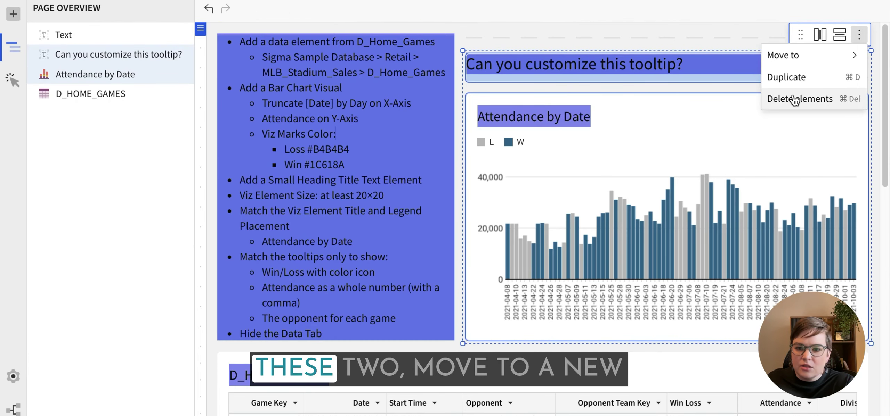
{"action": "mouse_move", "coordinate": [803, 67]}
{"action": "left_click", "coordinate": [733, 64]}
Step: Widen the title and chart to span the full page width
{"action": "left_click", "coordinate": [403, 140]}
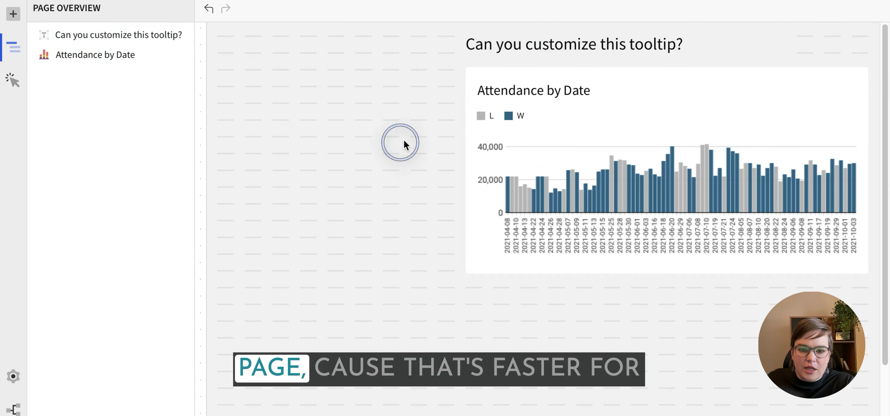
{"action": "left_click", "coordinate": [430, 34]}
{"action": "left_click_drag", "start_coordinate": [430, 35], "coordinate": [629, 147]}
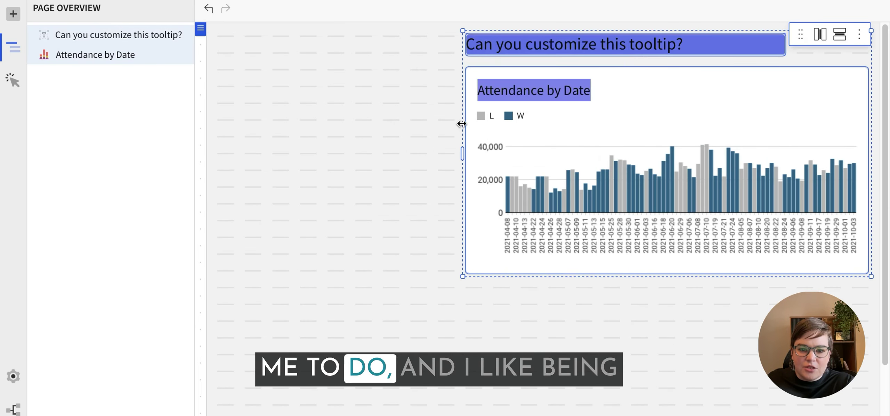
{"action": "left_click_drag", "start_coordinate": [462, 124], "coordinate": [193, 121]}
{"action": "left_click", "coordinate": [455, 315]}
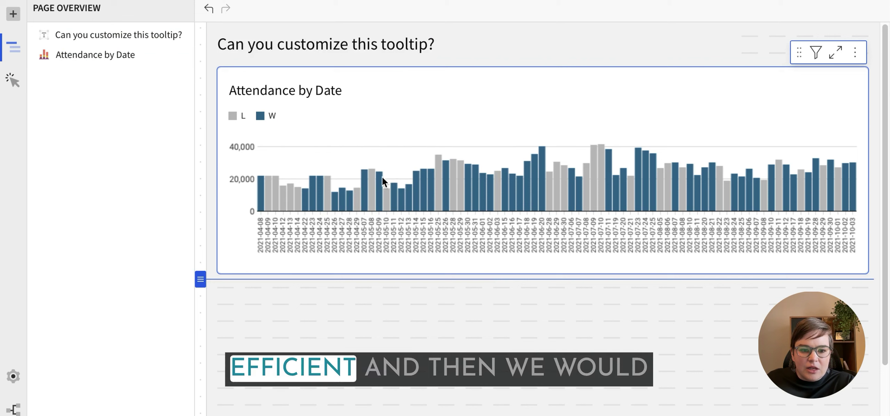
Step: Hide the page containing the instructions and data table
{"action": "left_click", "coordinate": [358, 415]}
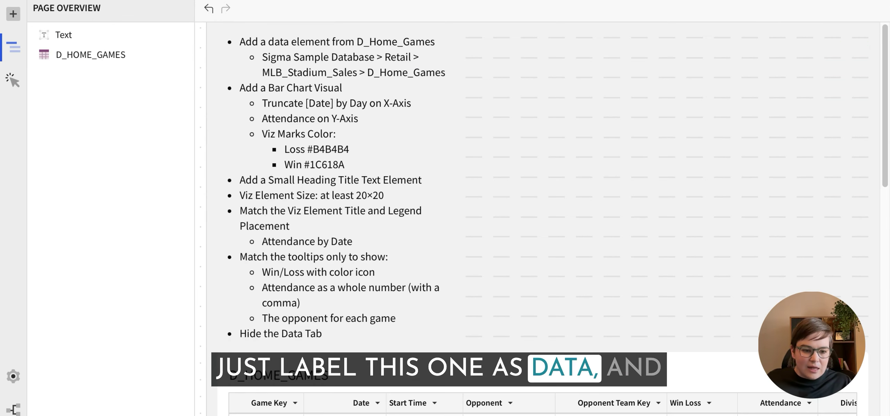
{"action": "left_click", "coordinate": [66, 414]}
{"action": "left_click", "coordinate": [129, 311]}
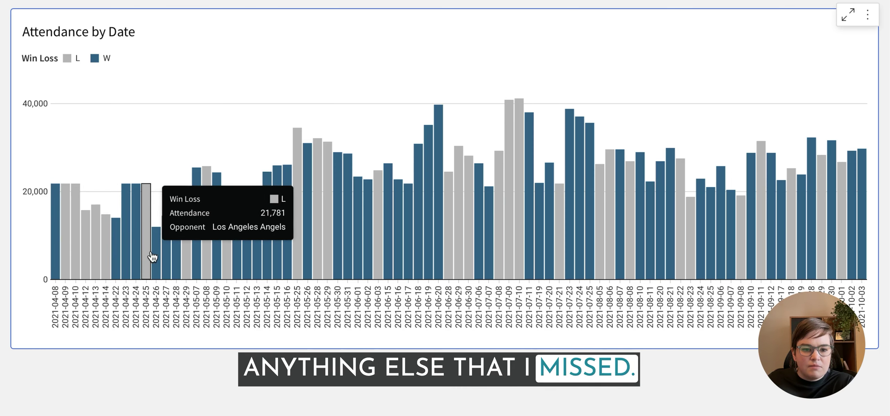
Step: Leave the expanded view and drag the Attendance by Date chart's bottom edge down to make it taller
{"action": "key", "text": "Escape"}
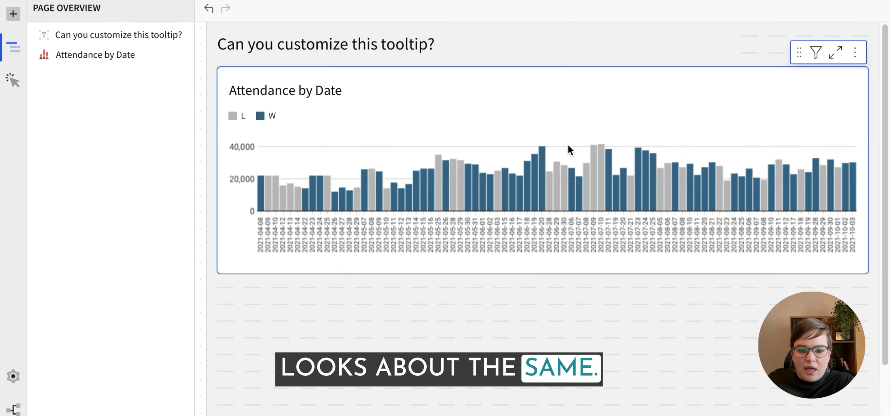
{"action": "left_click", "coordinate": [534, 272]}
{"action": "left_click_drag", "start_coordinate": [530, 272], "coordinate": [516, 384]}
{"action": "right_click", "coordinate": [532, 325]}
{"action": "key", "text": "Escape"}
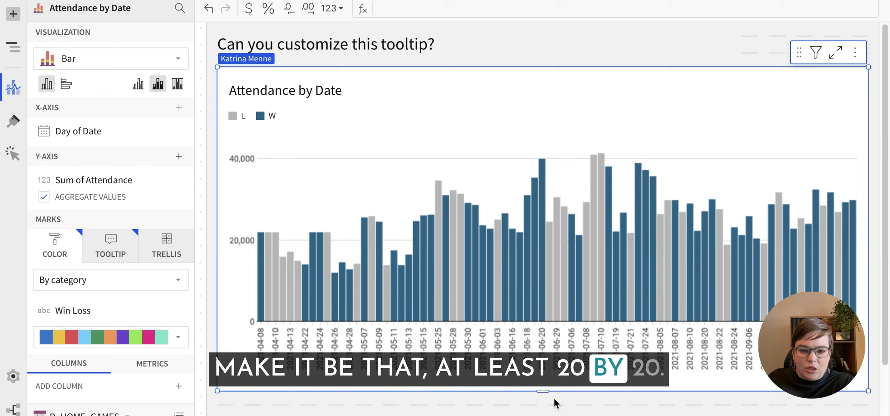